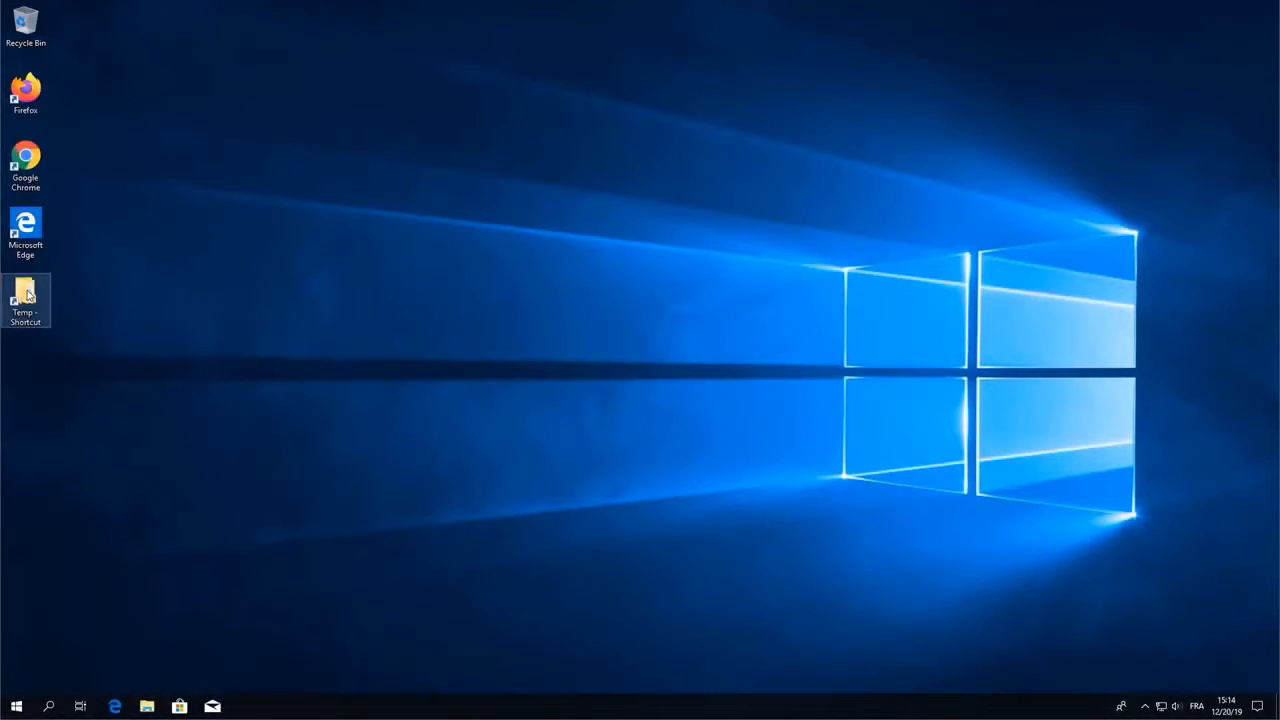
- Launch Setup from the Temp > DP AD Workstation folder and approve the UAC prompt
double_click(27, 295)
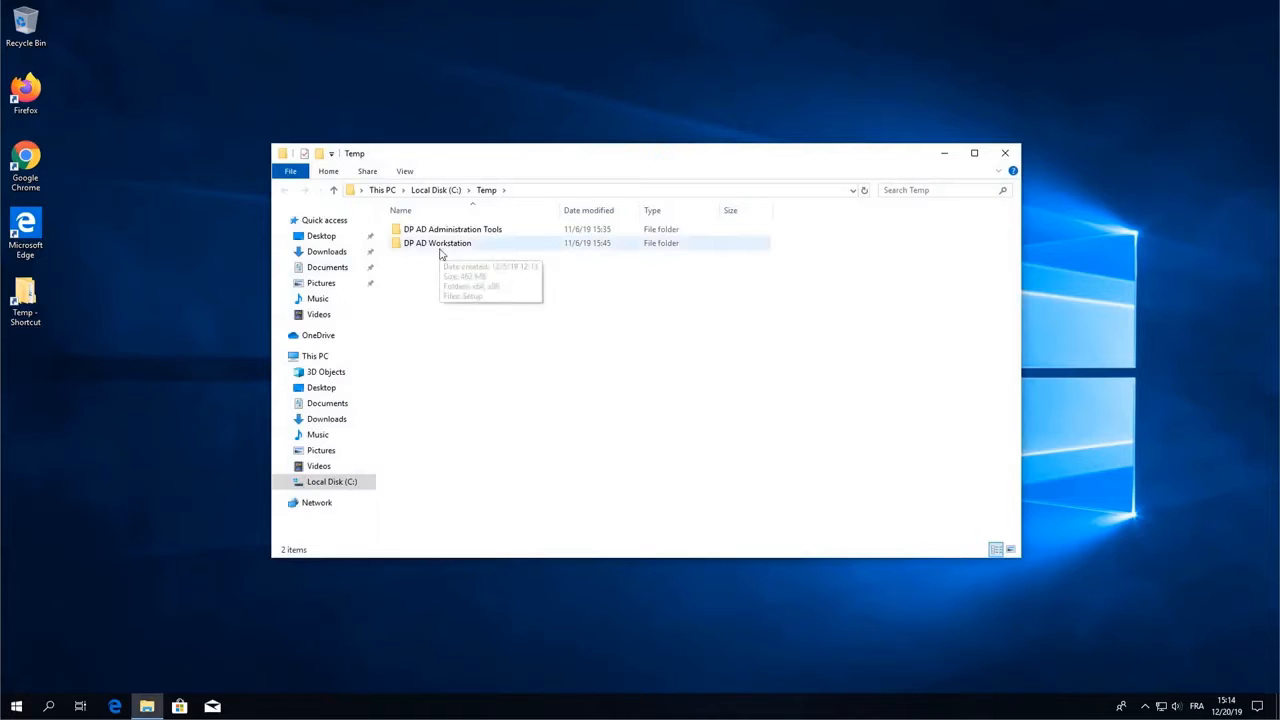
double_click(441, 250)
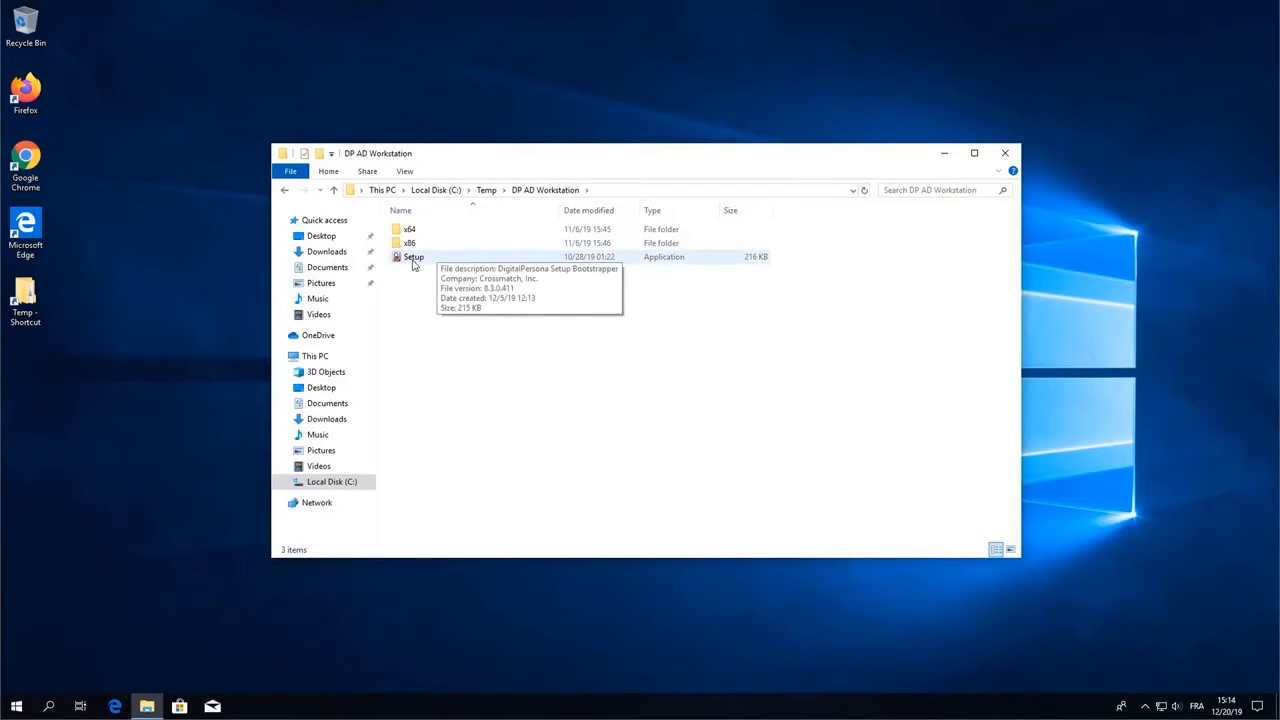
click(413, 259)
double_click(412, 259)
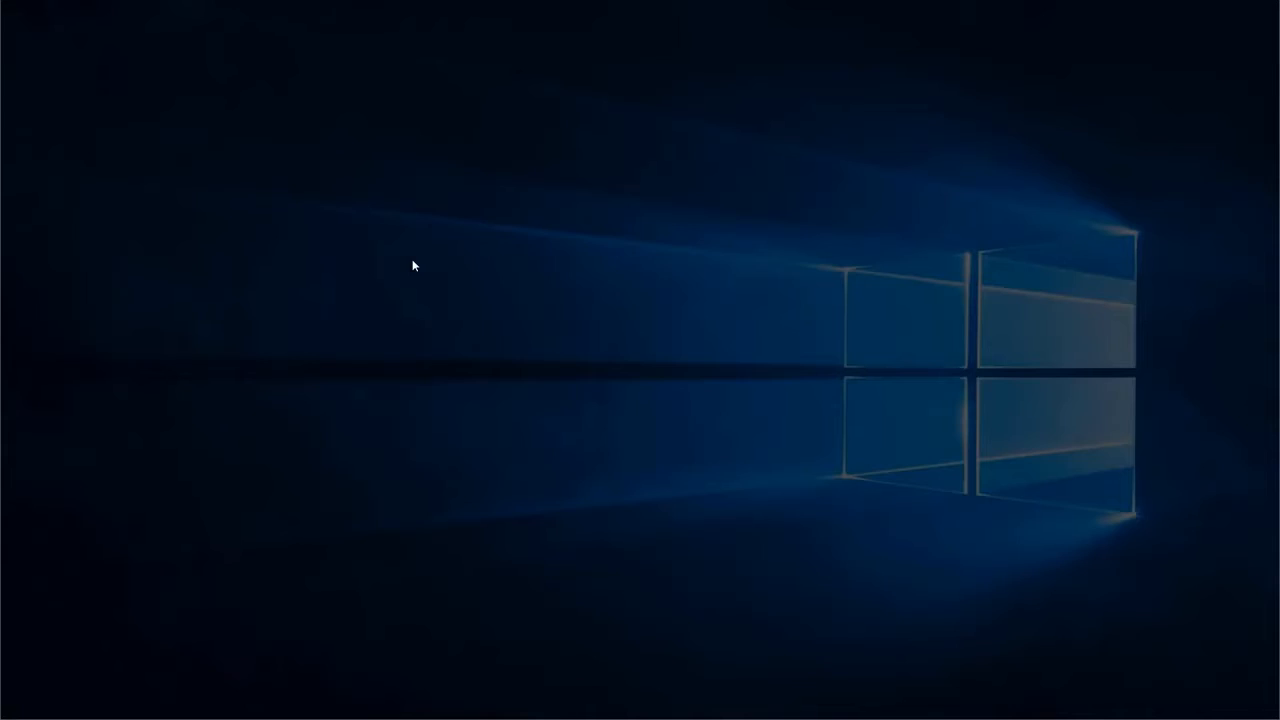
click(573, 442)
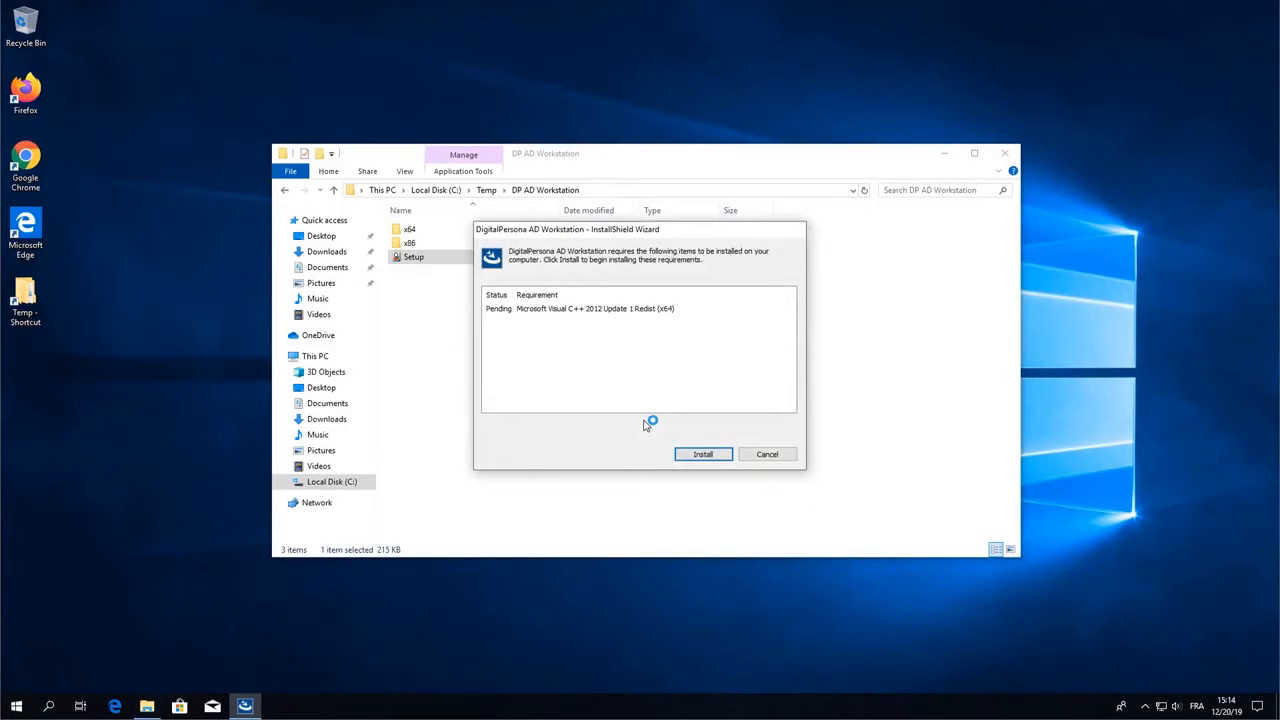
- Install the Visual C++ 2012 prerequisite and accept the licence agreement
click(700, 455)
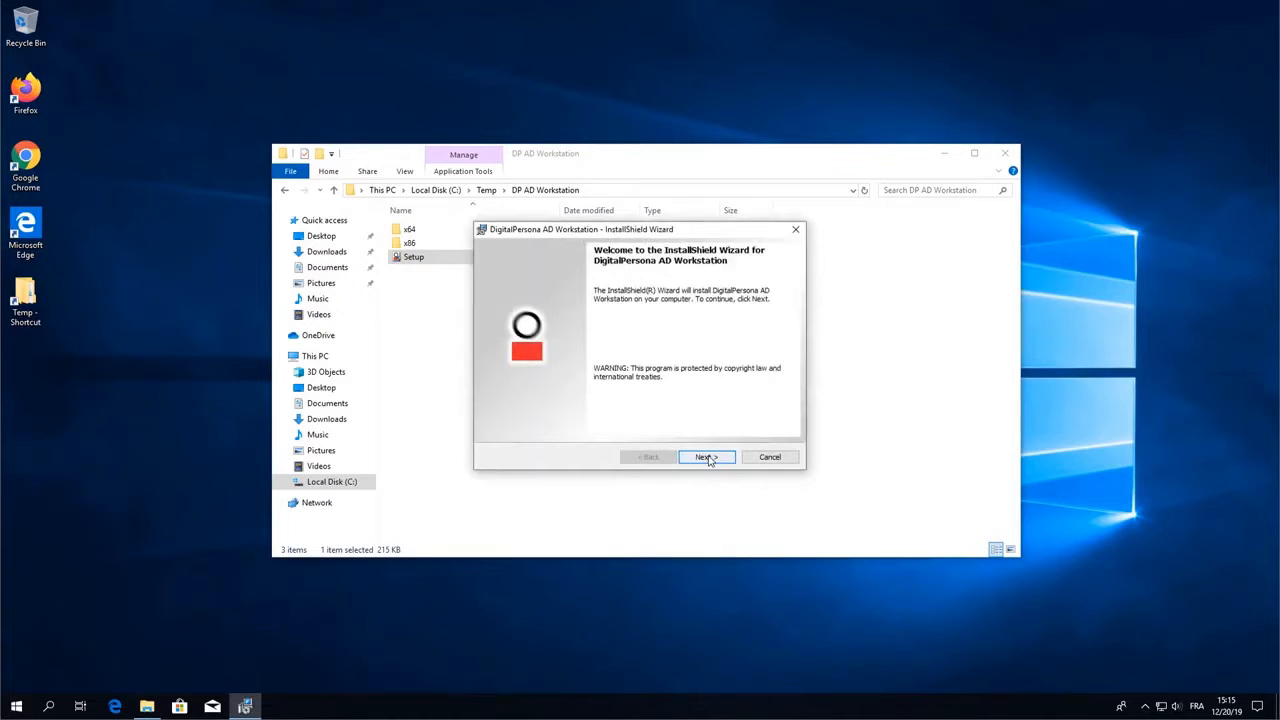
click(706, 457)
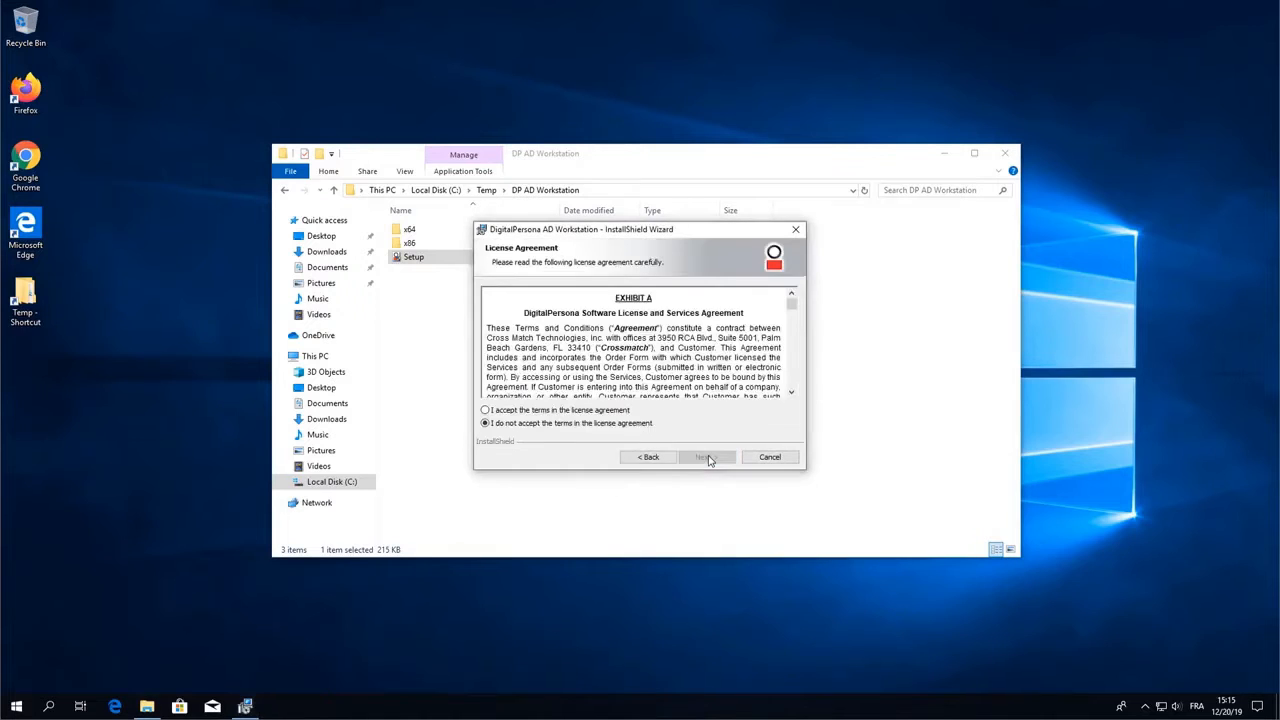
click(522, 411)
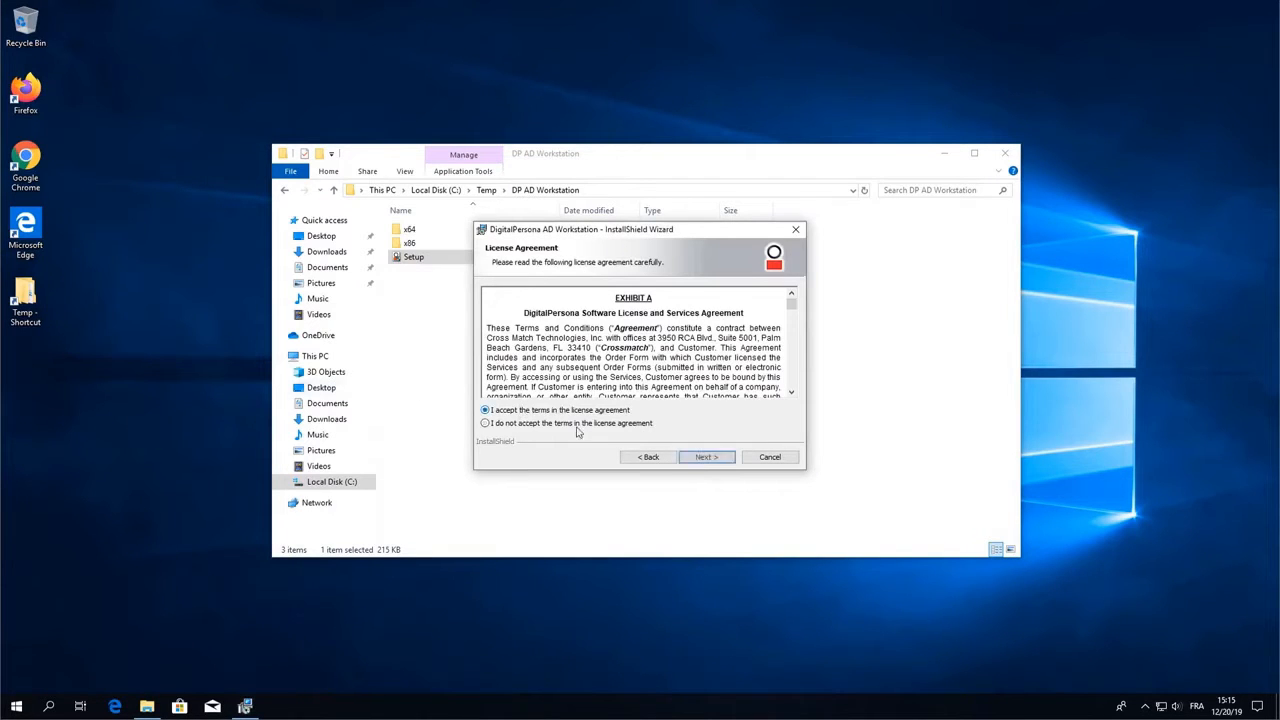
- Keep the default install folder and store biometric data on this computer only
click(706, 459)
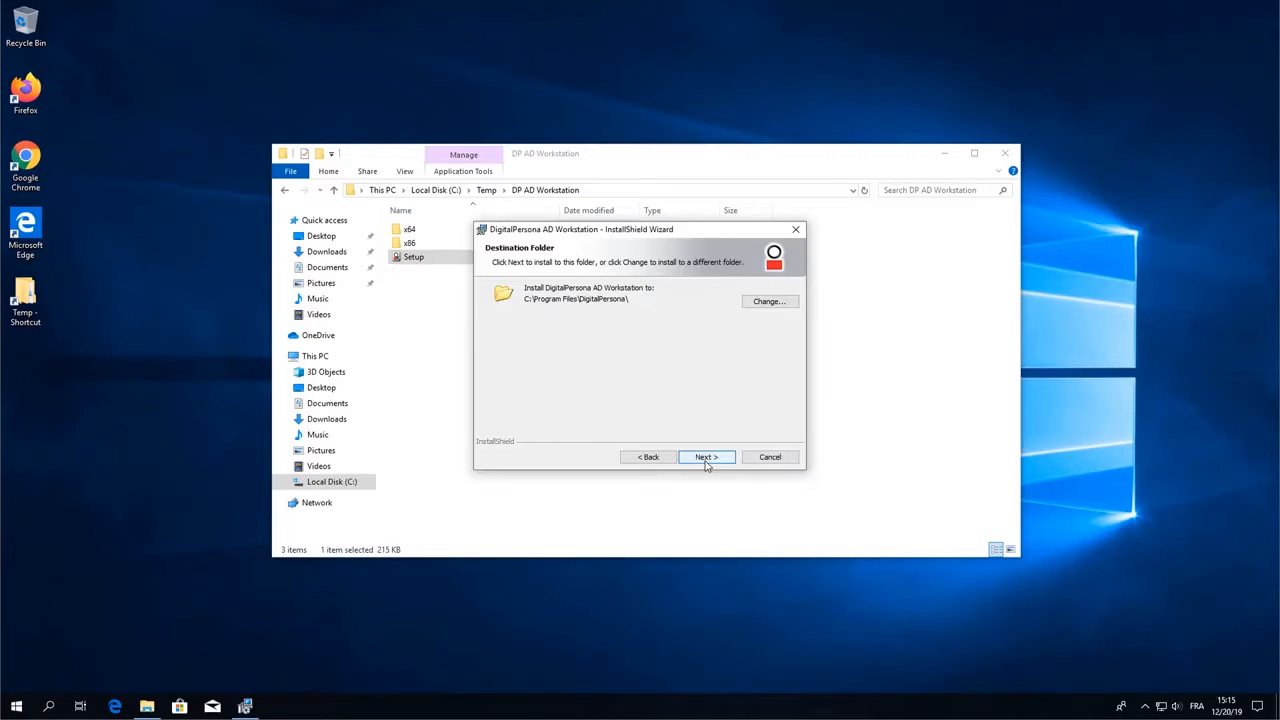
click(706, 458)
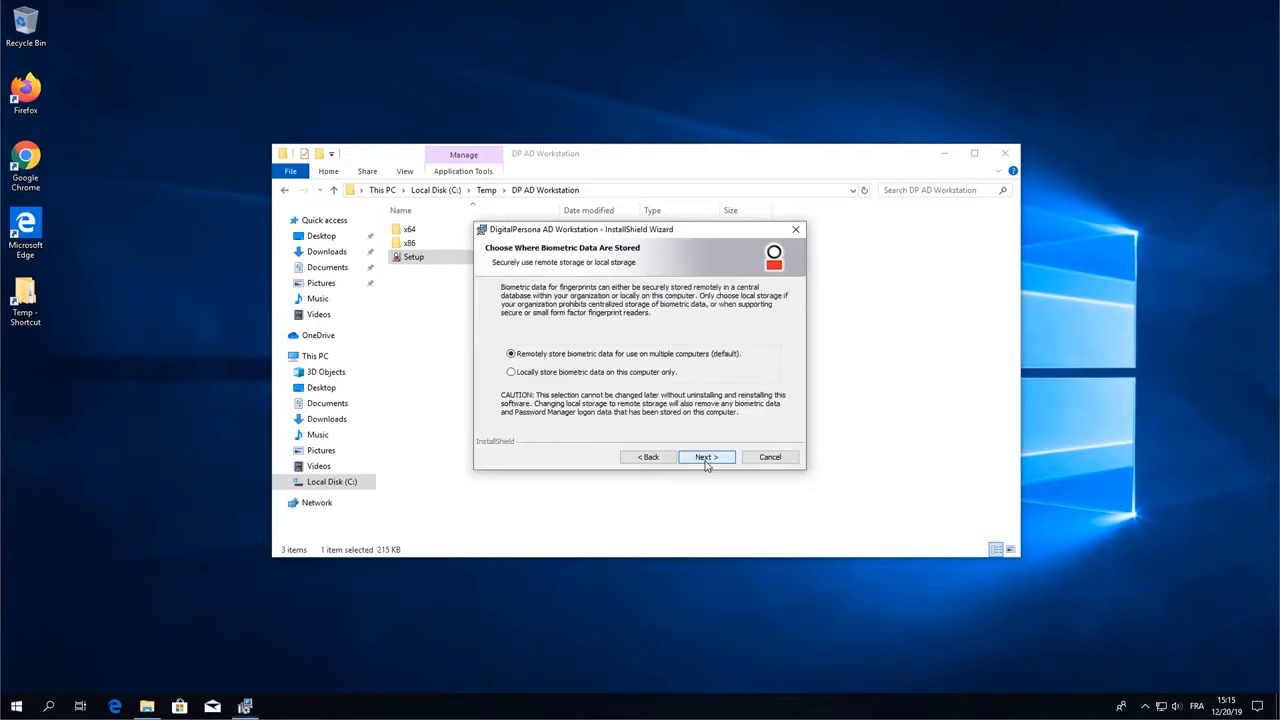
click(522, 373)
click(704, 458)
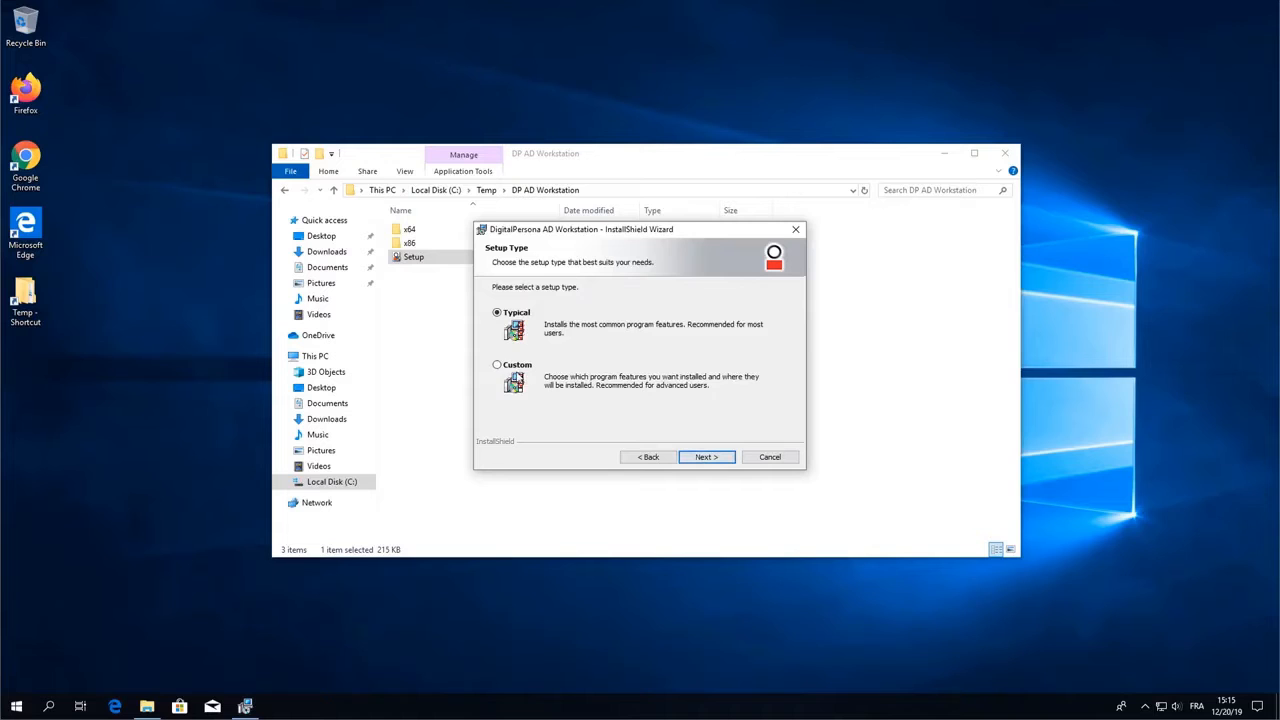
- Choose Custom setup, set Attended Enrollment to install on the local hard drive, and start installing
click(510, 368)
click(706, 459)
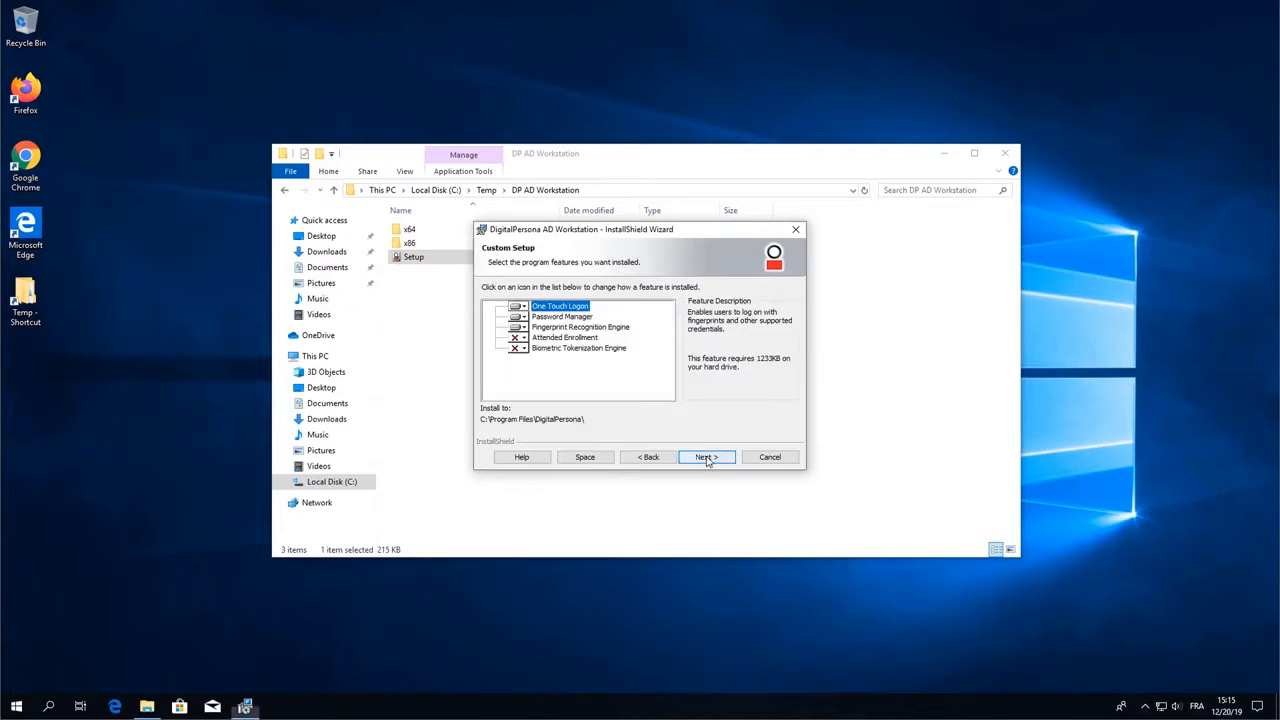
click(528, 342)
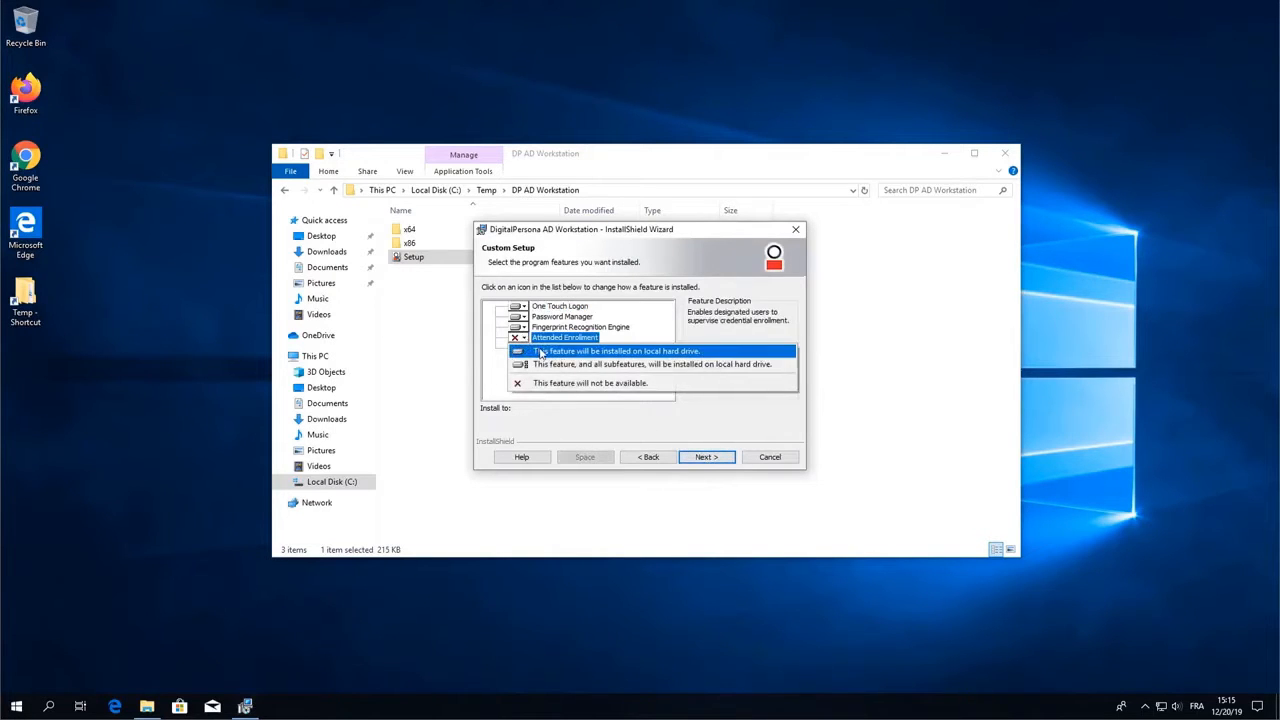
click(598, 352)
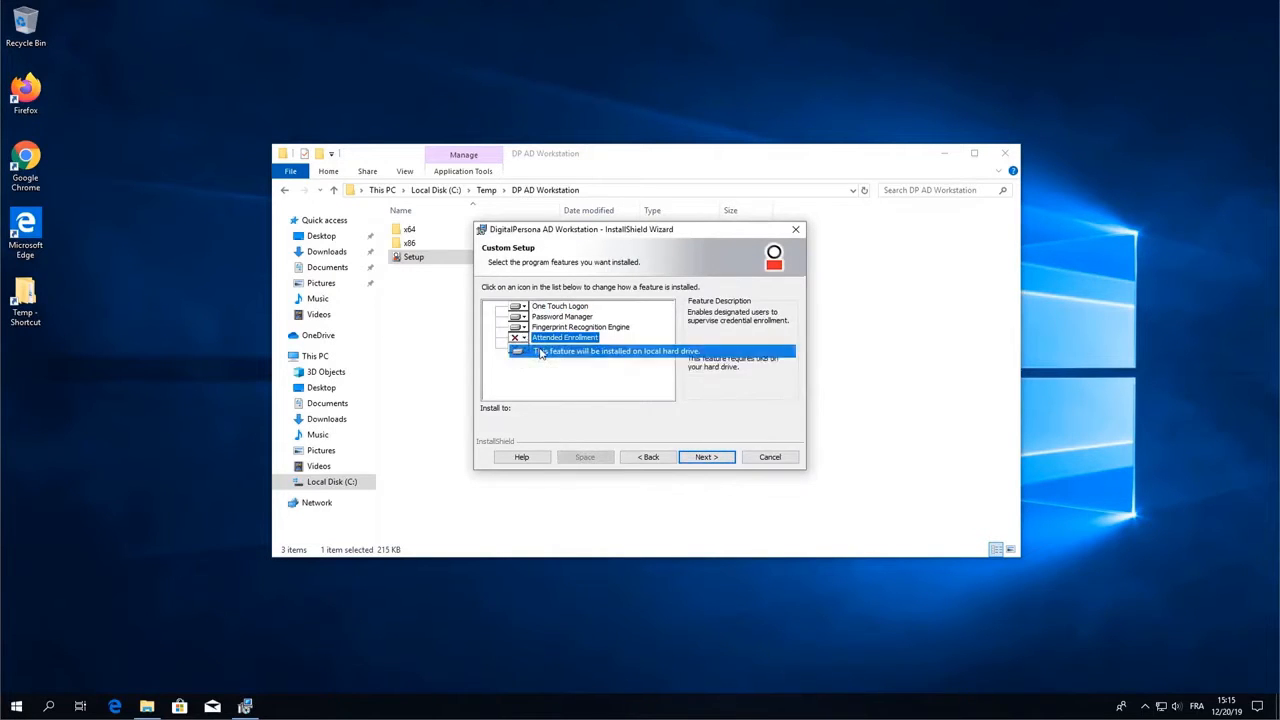
click(706, 460)
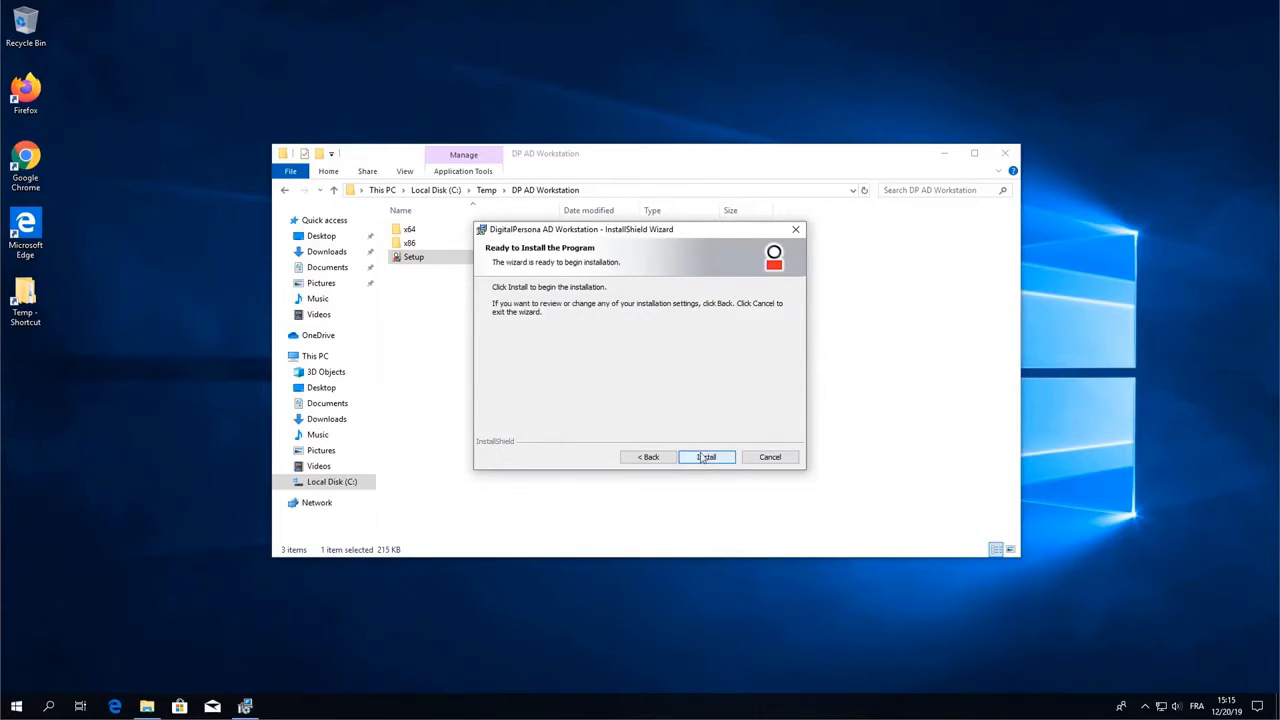
click(710, 454)
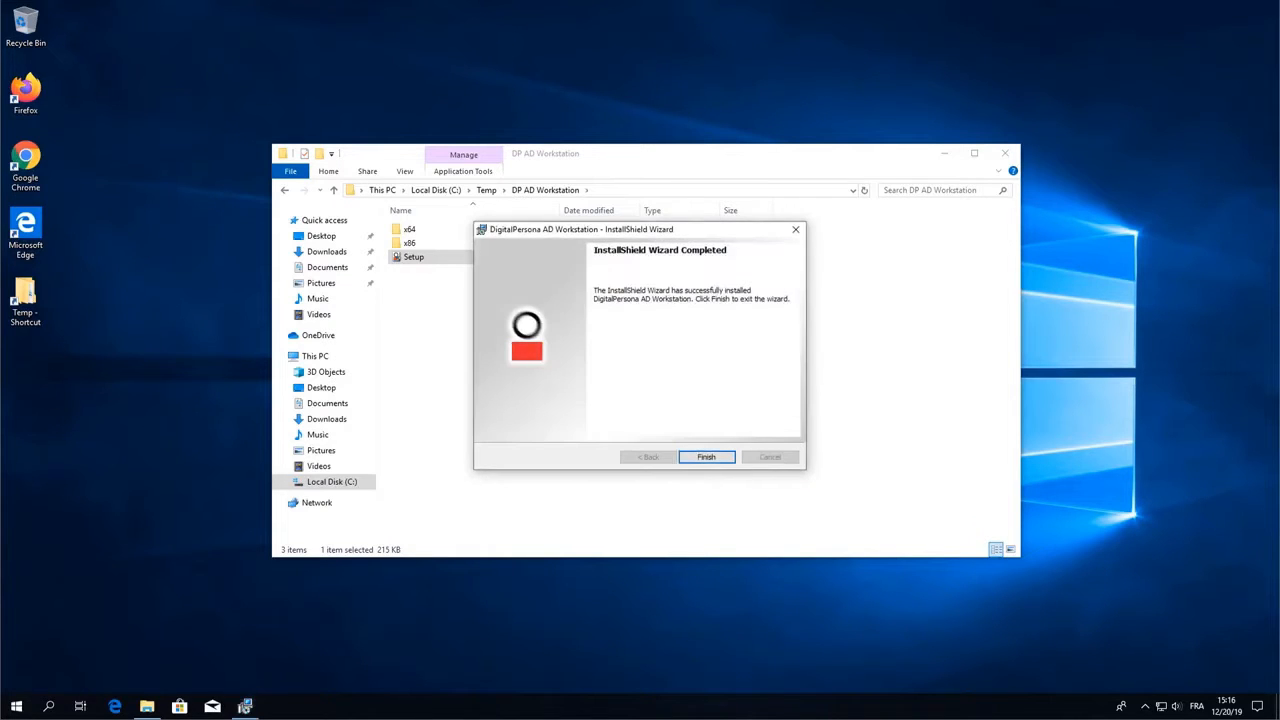
- Finish and close the DigitalPersona AD Workstation installation wizard
click(707, 457)
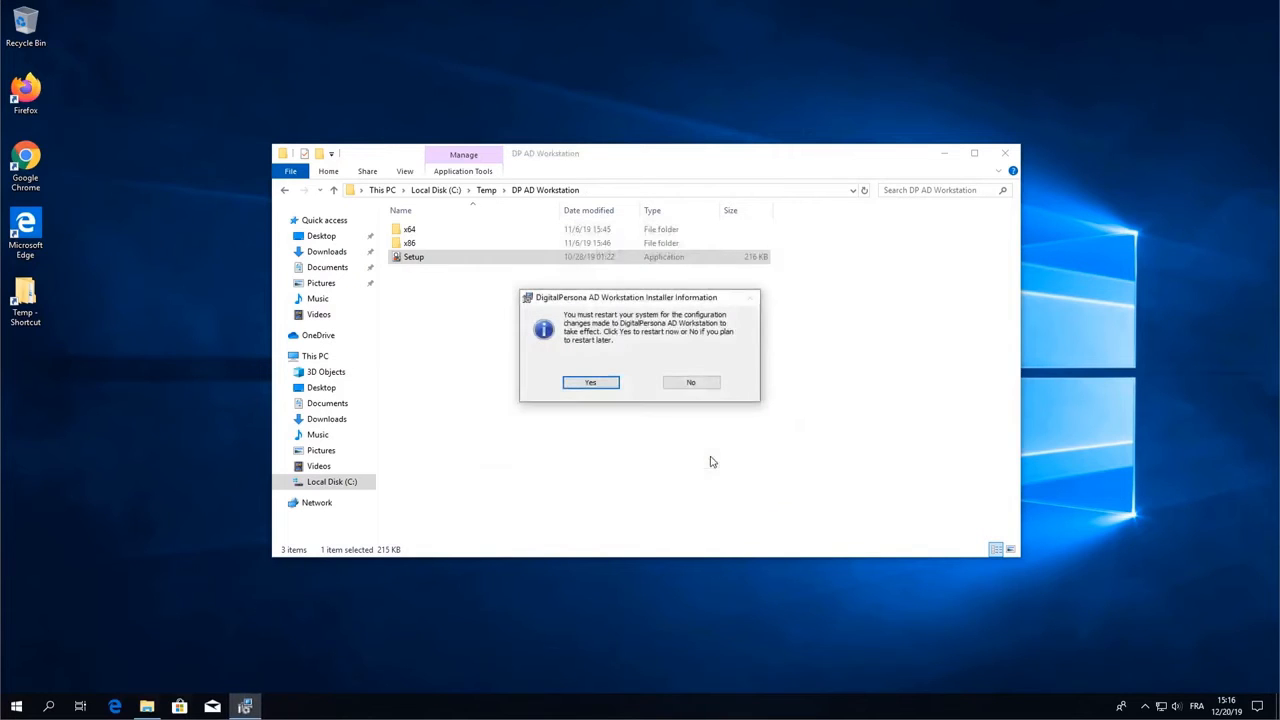
- Restart the computer now and sign back in with the account password
click(591, 384)
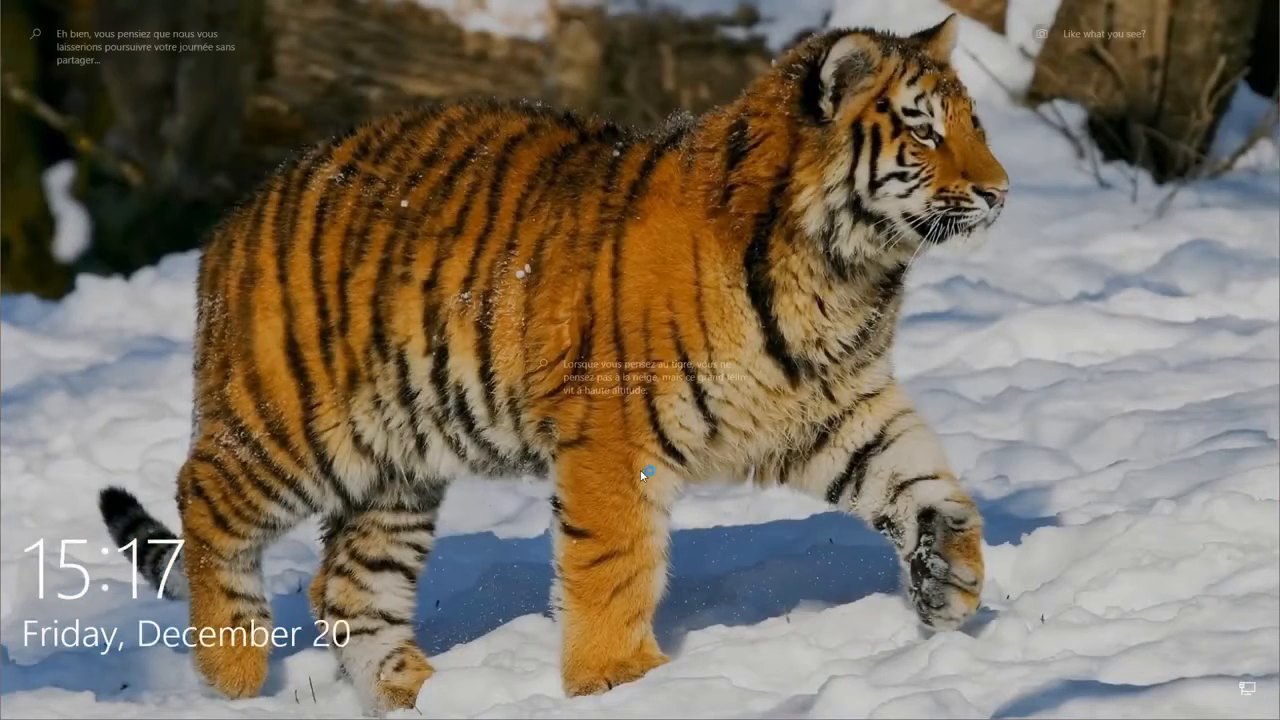
click(640, 469)
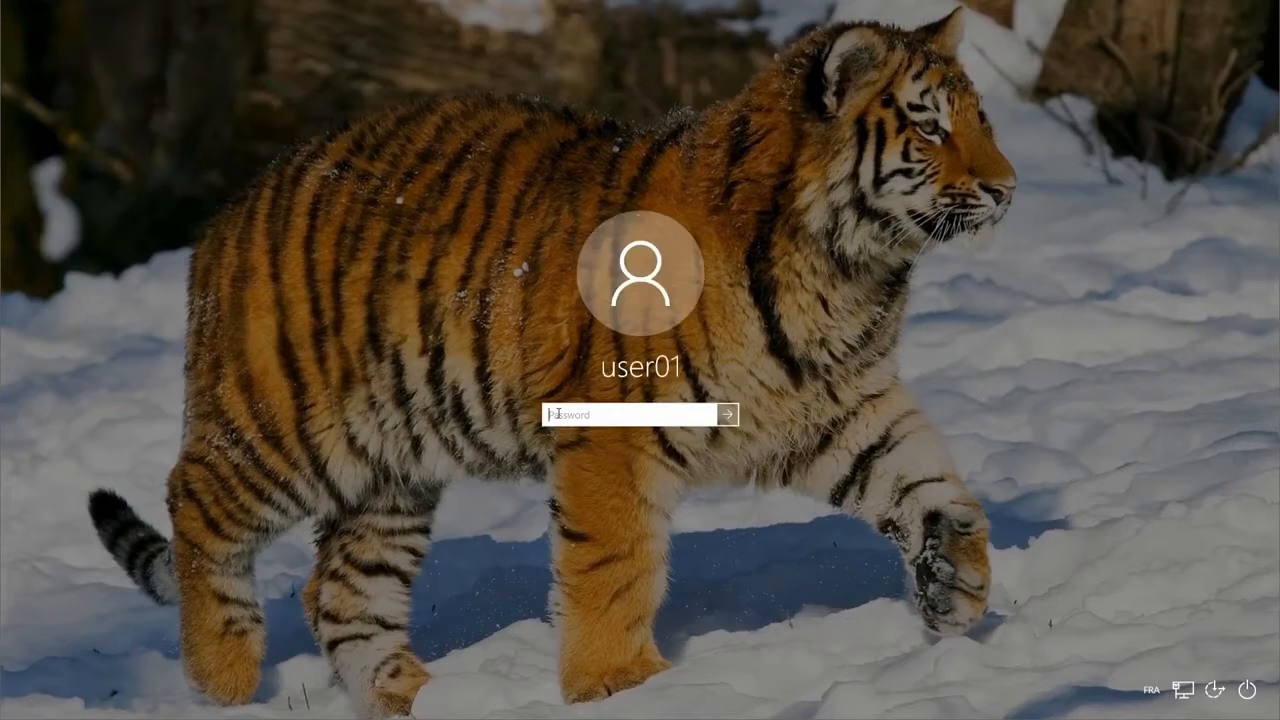
text(P•••••••••)
key(Return)
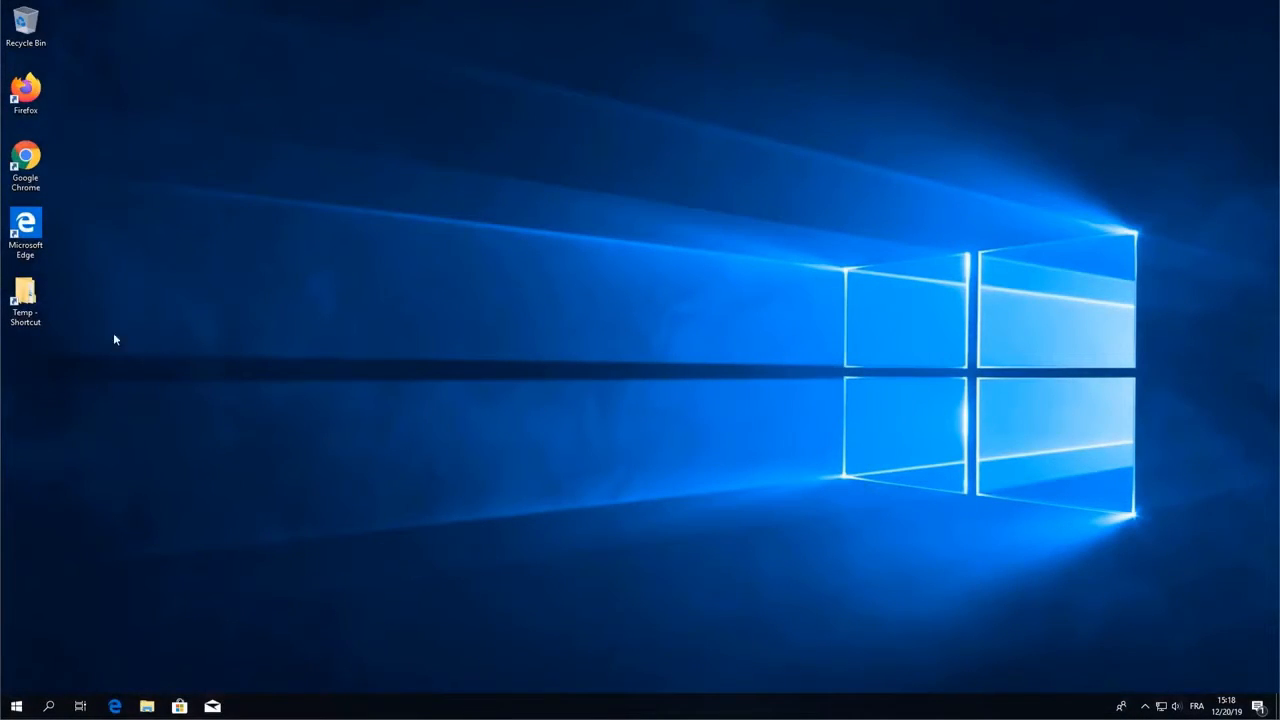
- Launch Setup from the Temp > DP AD Administration Tools folder and approve the UAC prompt
double_click(33, 291)
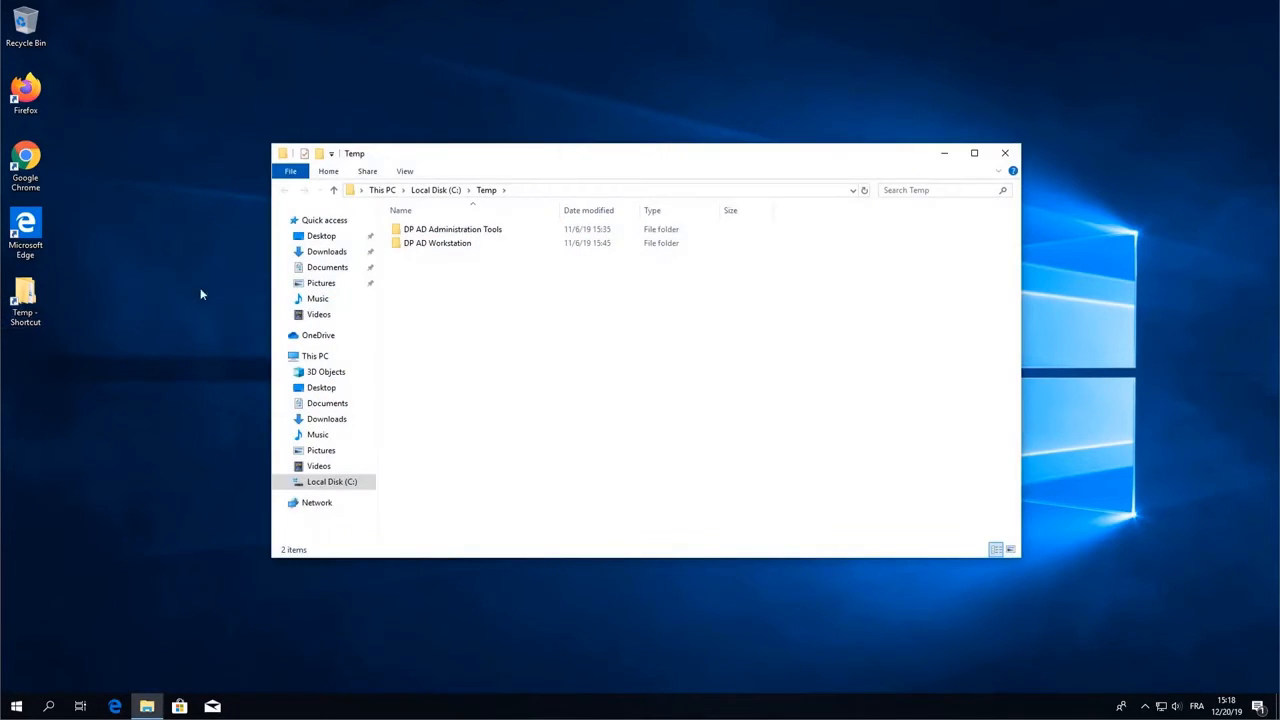
double_click(450, 232)
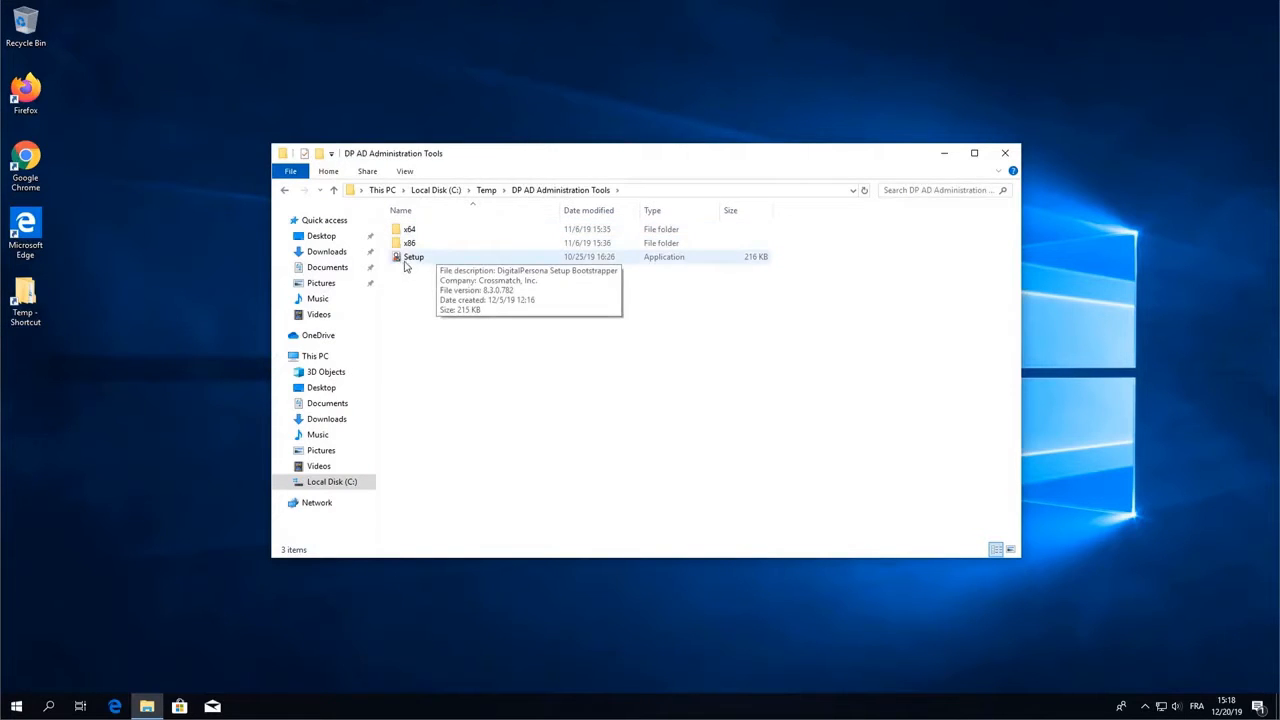
double_click(409, 258)
click(566, 444)
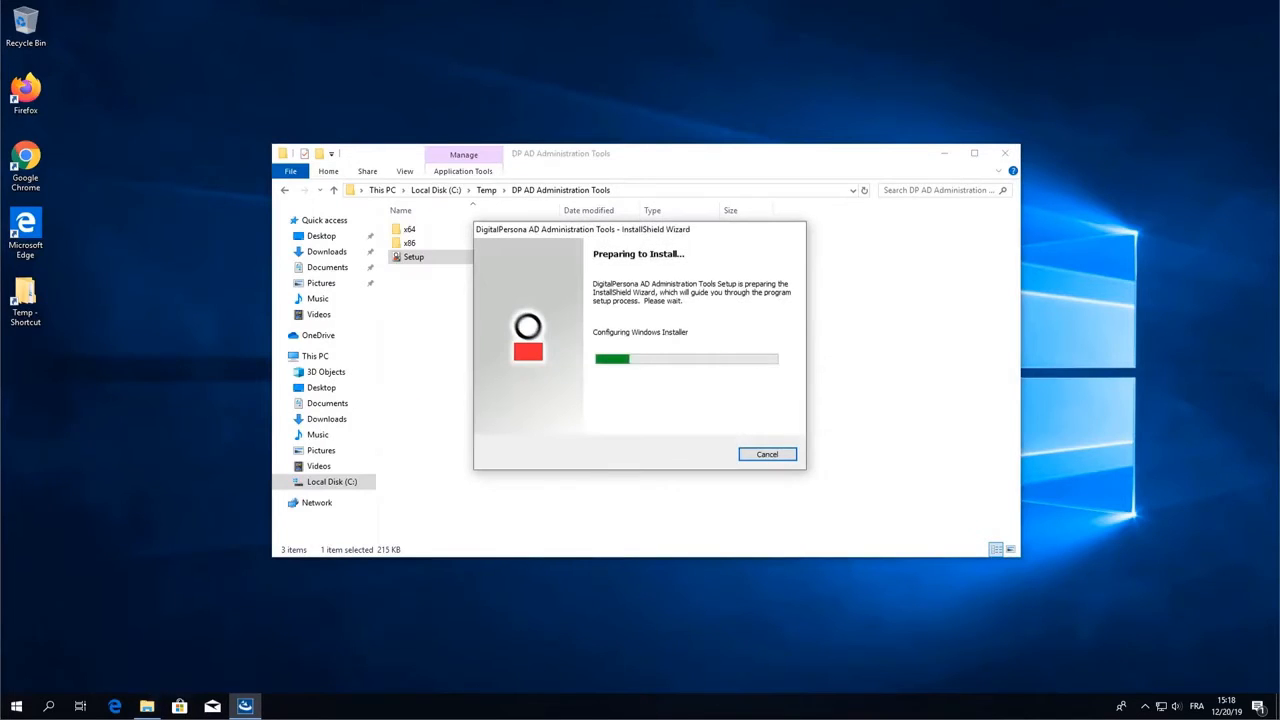
- Install the administration tools with all default settings and close the finished wizard
click(707, 457)
click(710, 457)
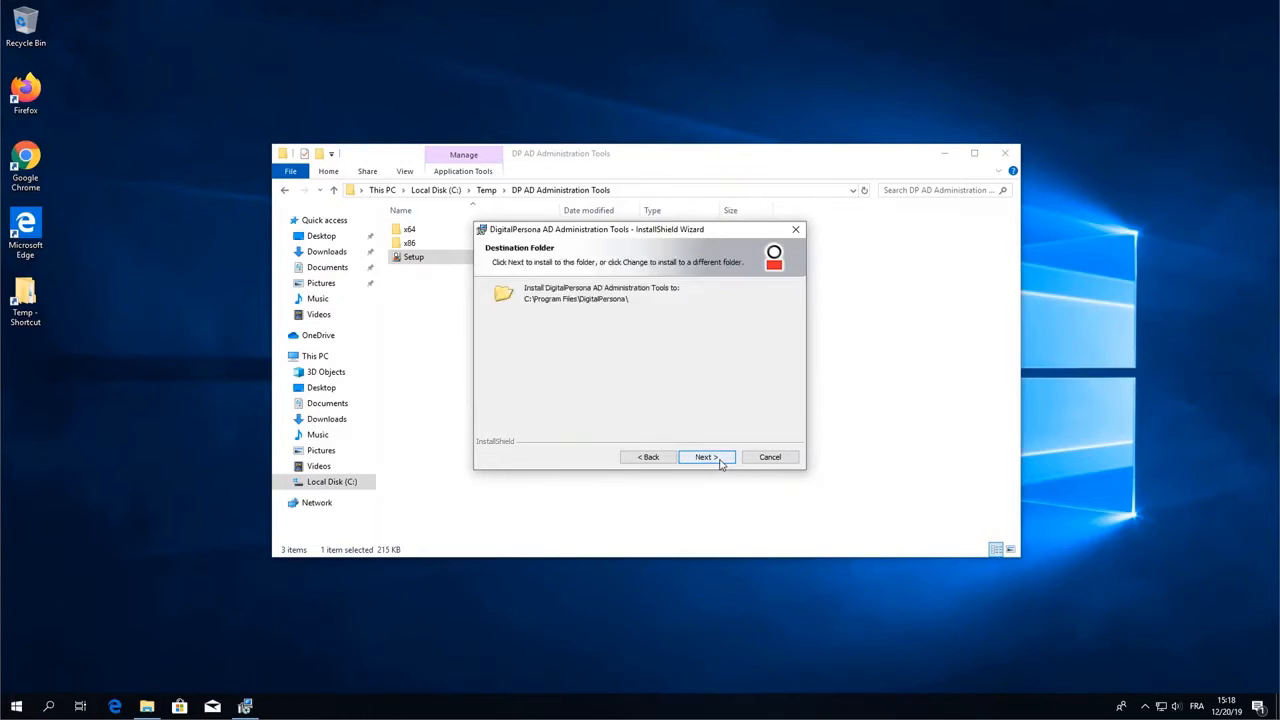
click(711, 457)
click(712, 457)
click(707, 457)
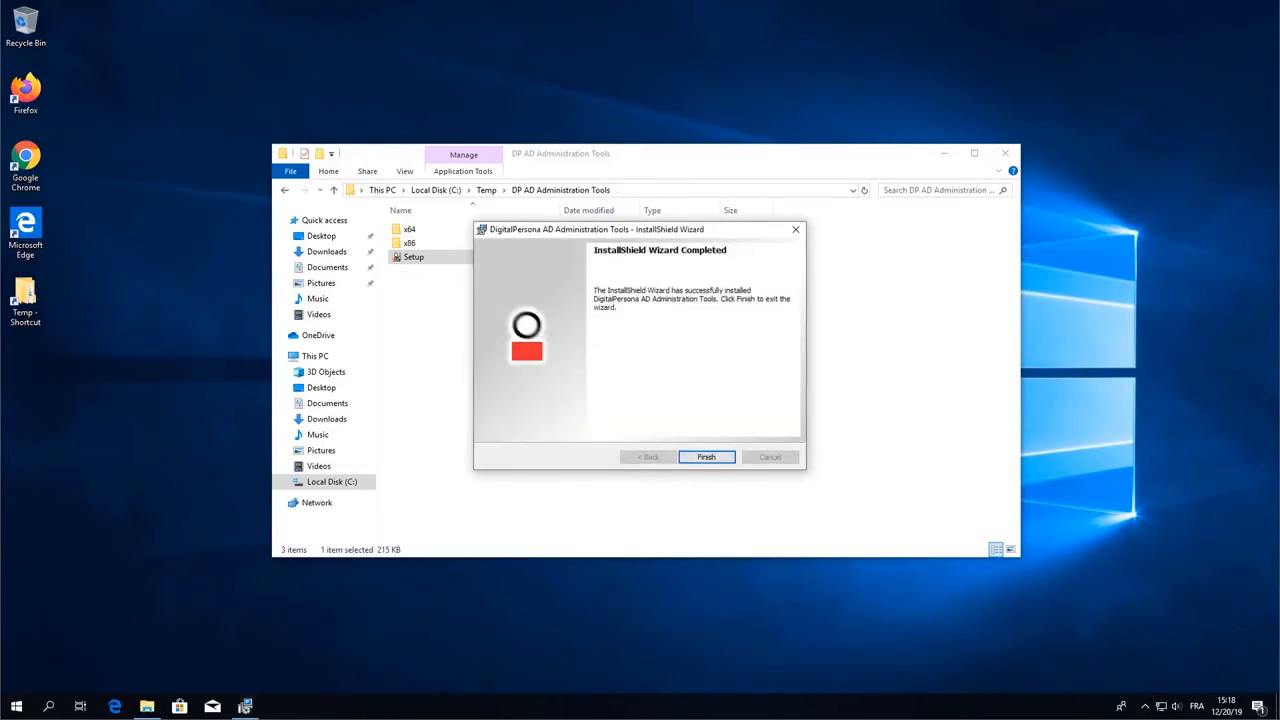
click(706, 457)
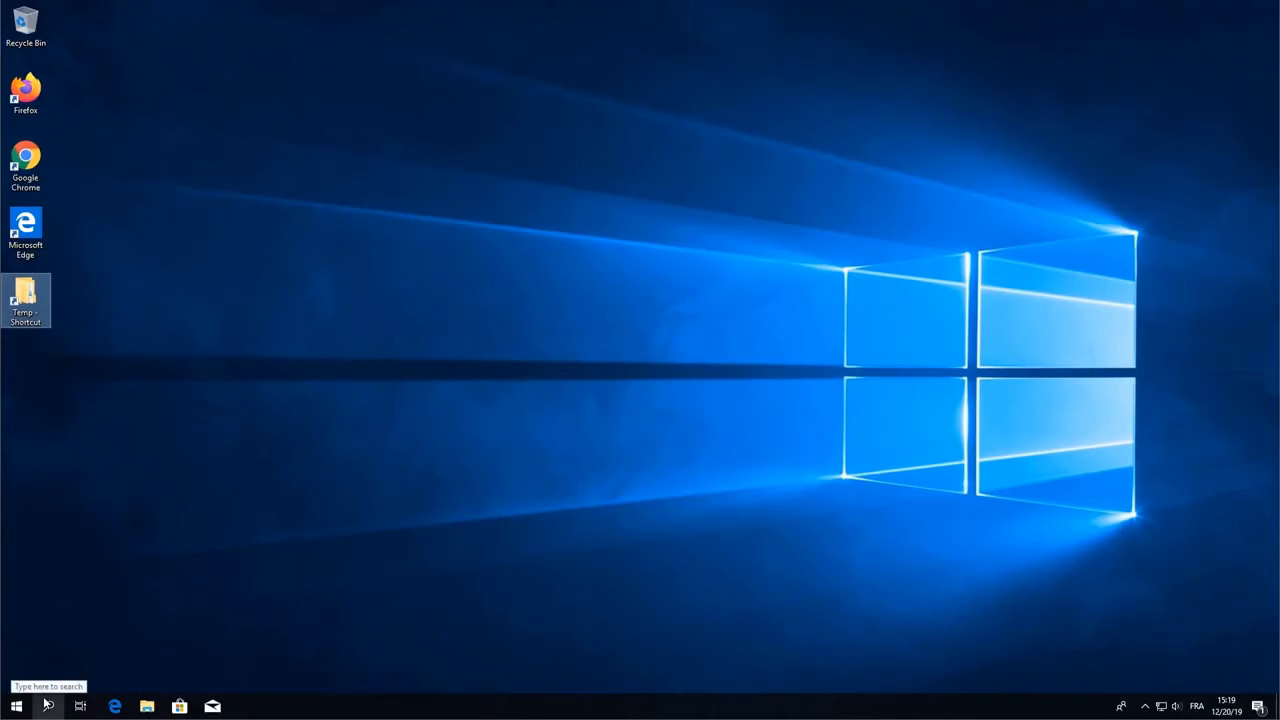
- Search for gpedit.msc and launch the Local Group Policy Editor
click(47, 705)
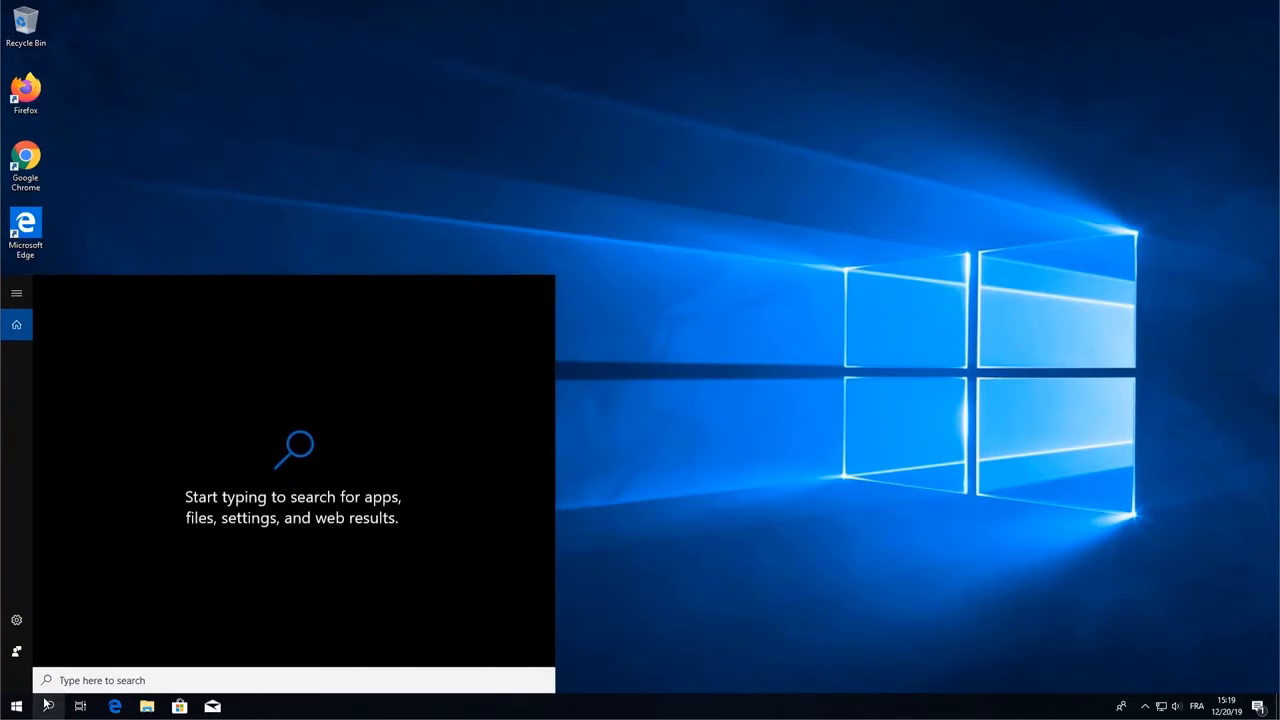
text(gpedit)
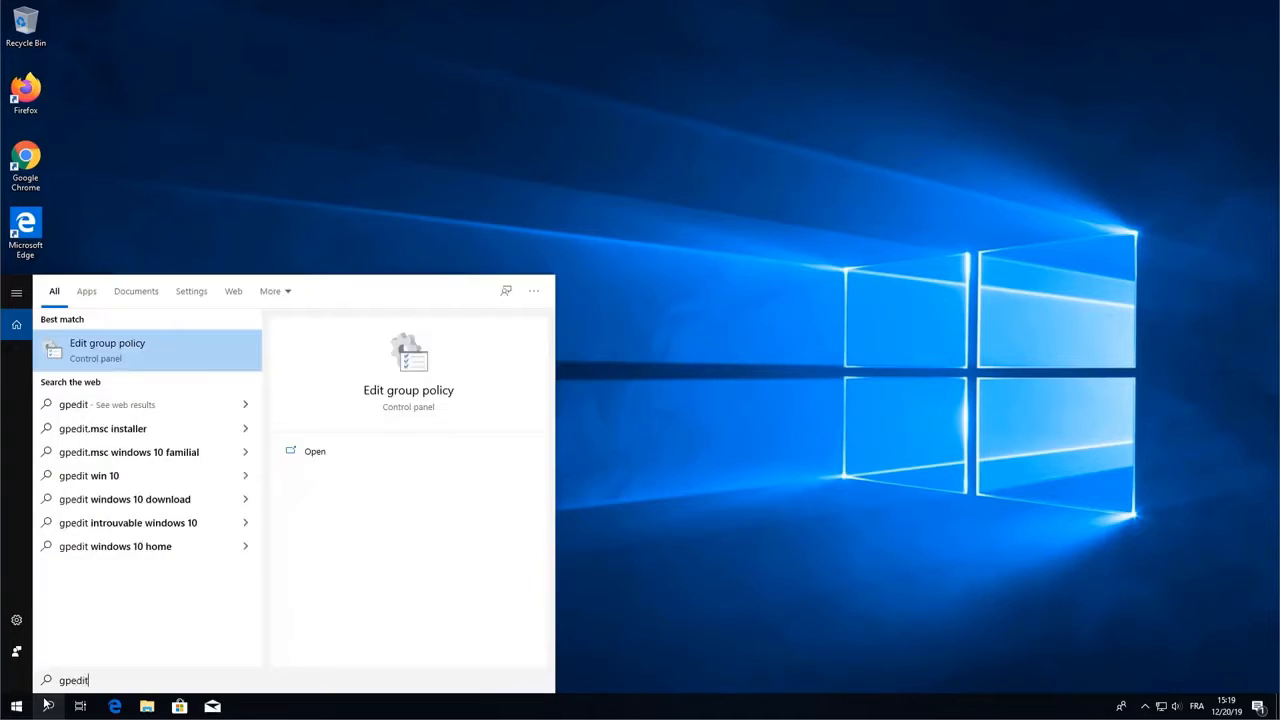
text(.)
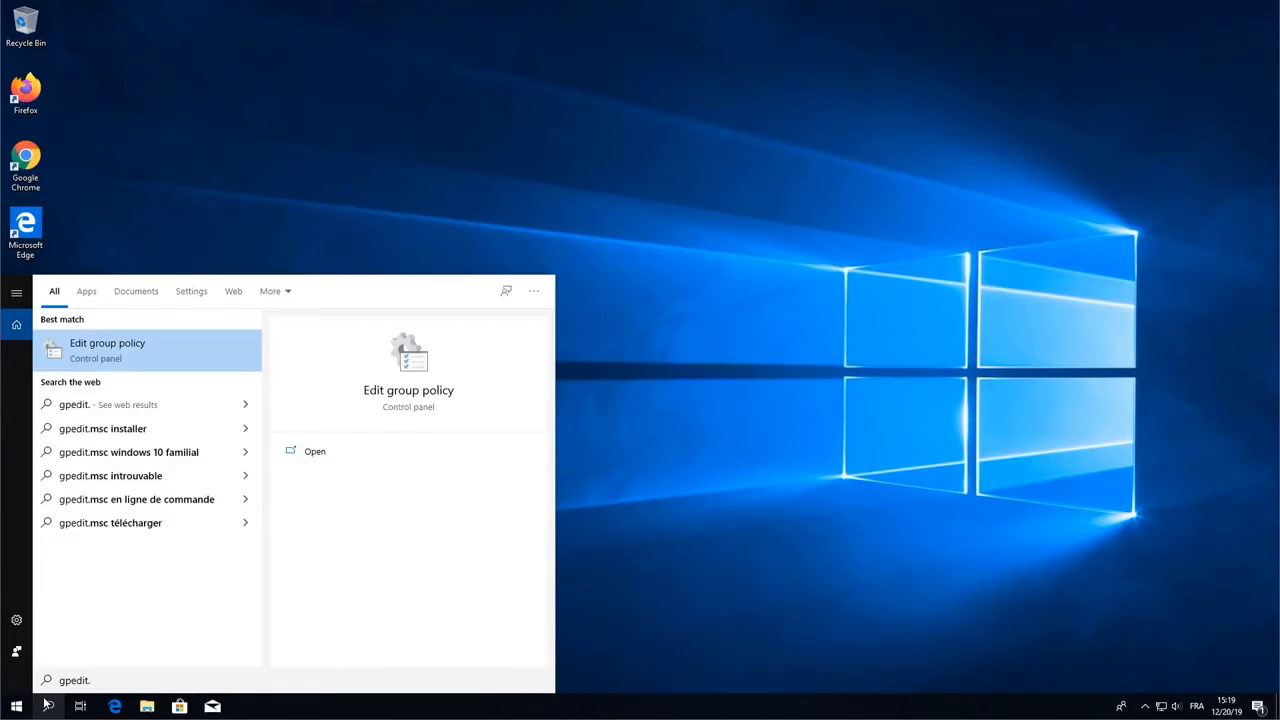
text(msc)
key(Return)
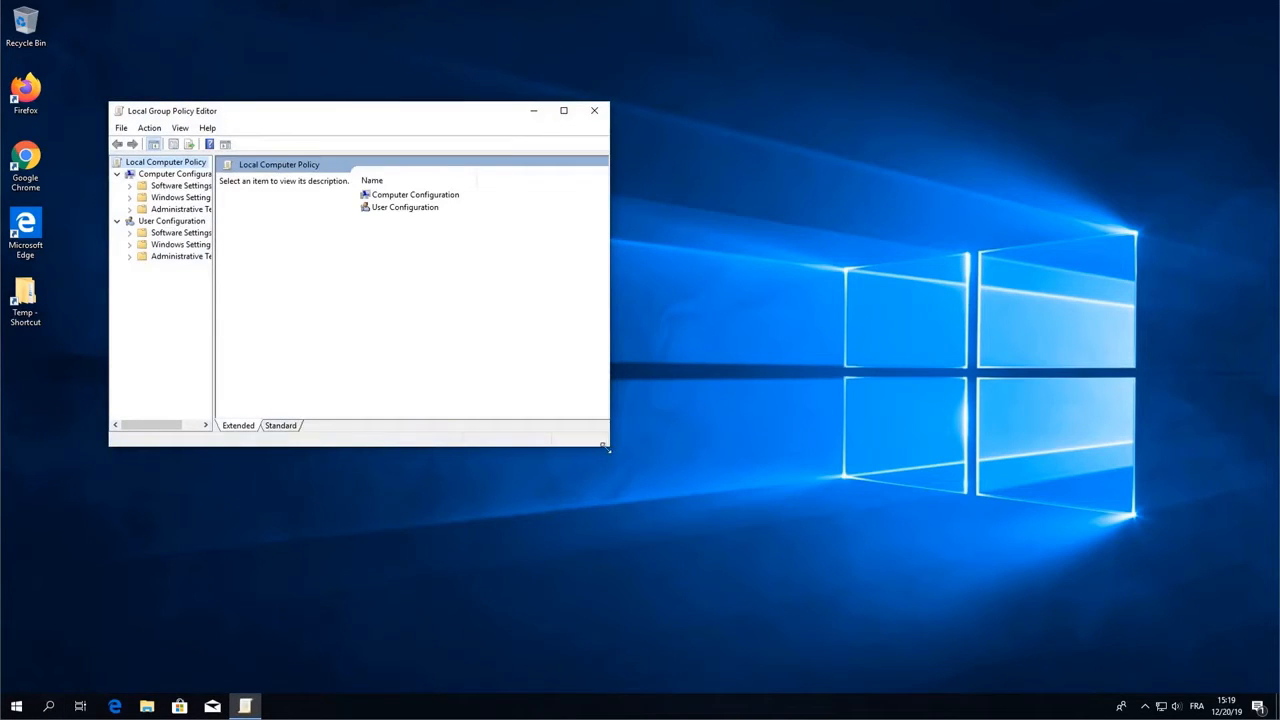
- Enlarge the editor and tree pane, then go to Software Settings > DigitalPersona Client > Security > Authentication
drag(610, 446, 908, 572)
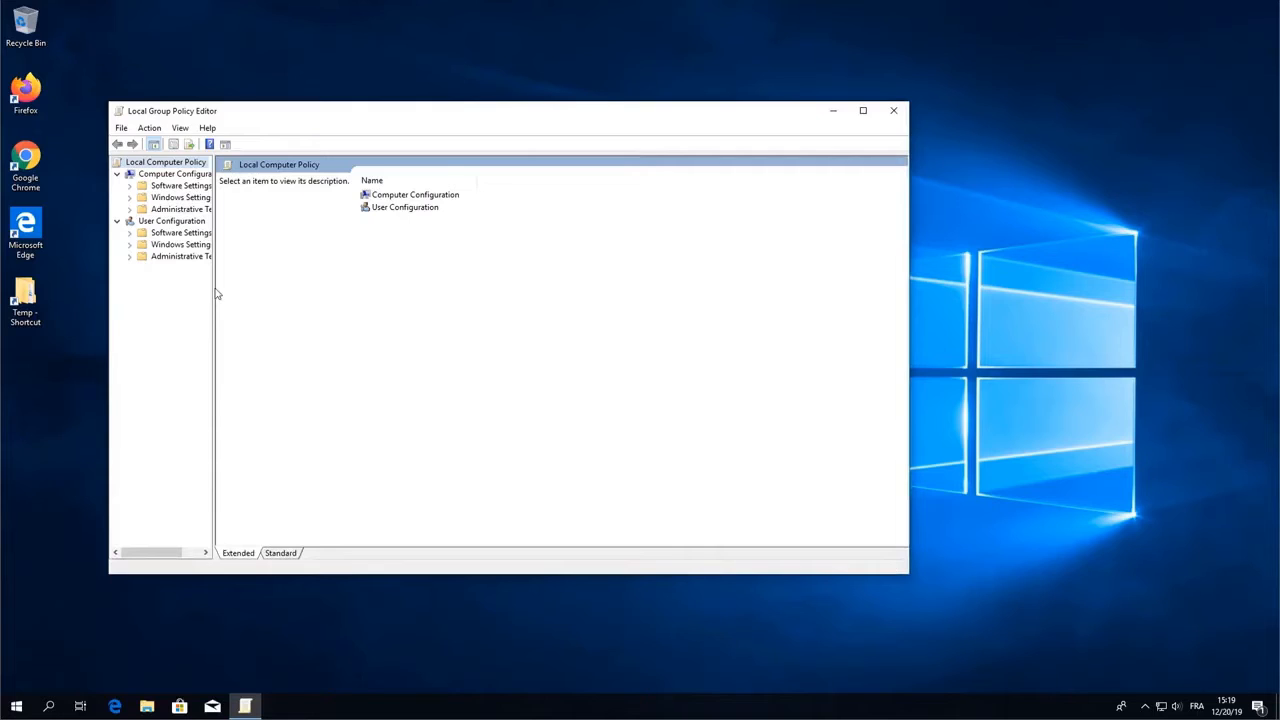
drag(212, 291, 328, 290)
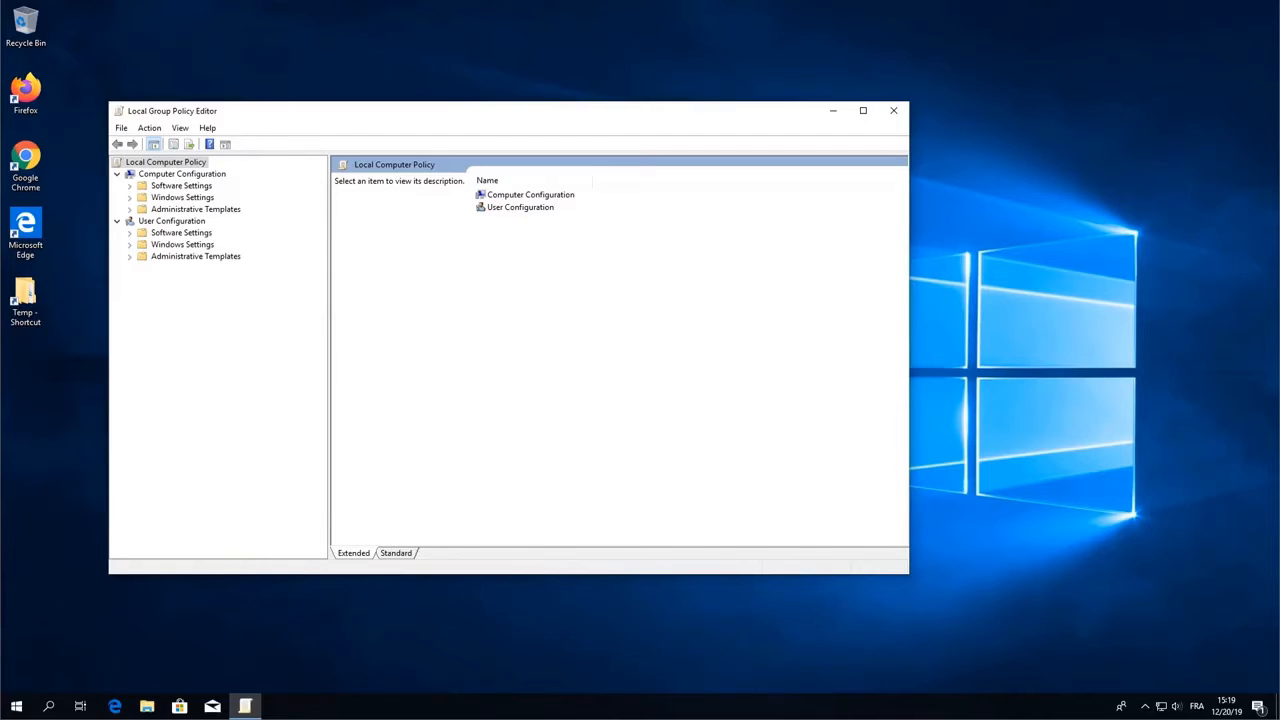
double_click(174, 188)
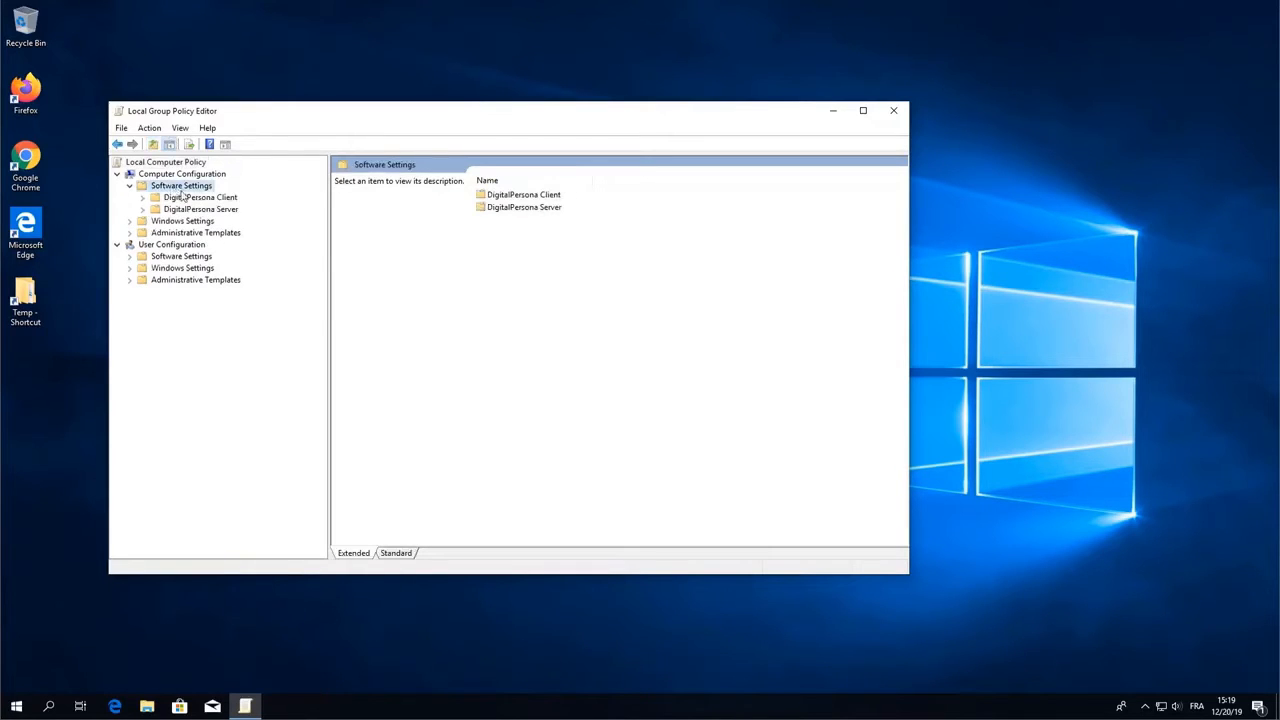
double_click(208, 199)
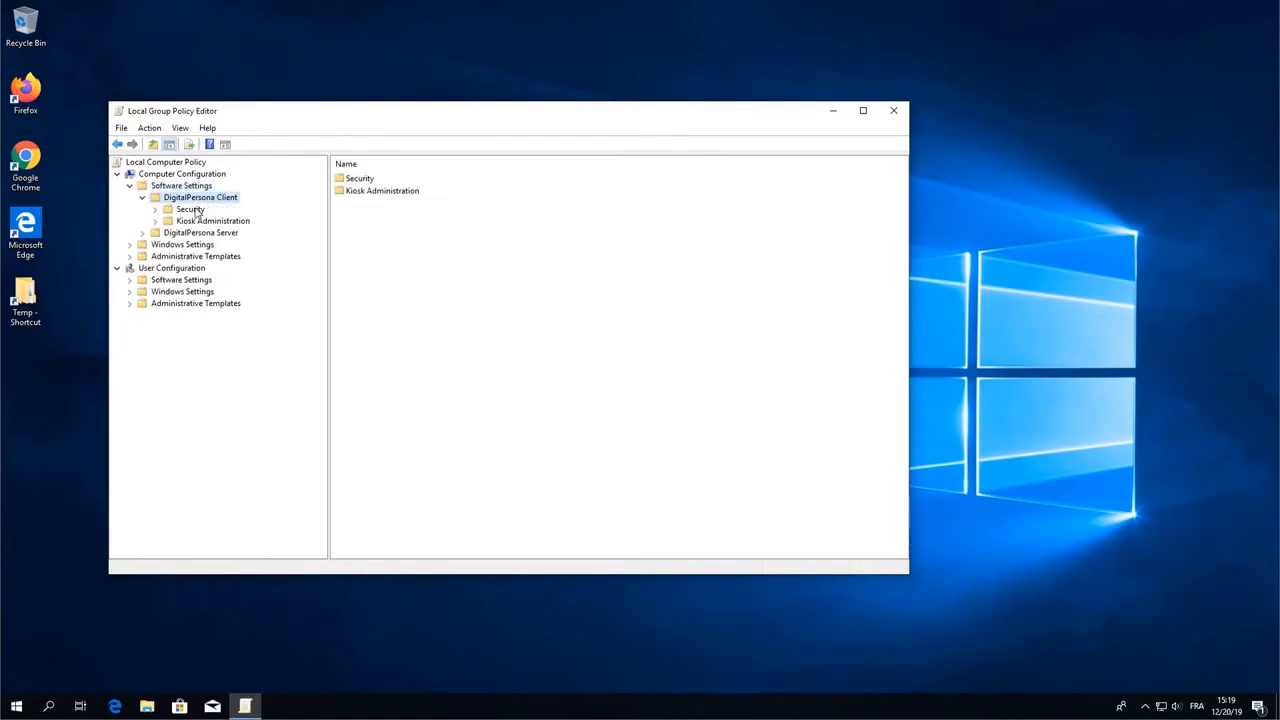
double_click(197, 212)
click(207, 222)
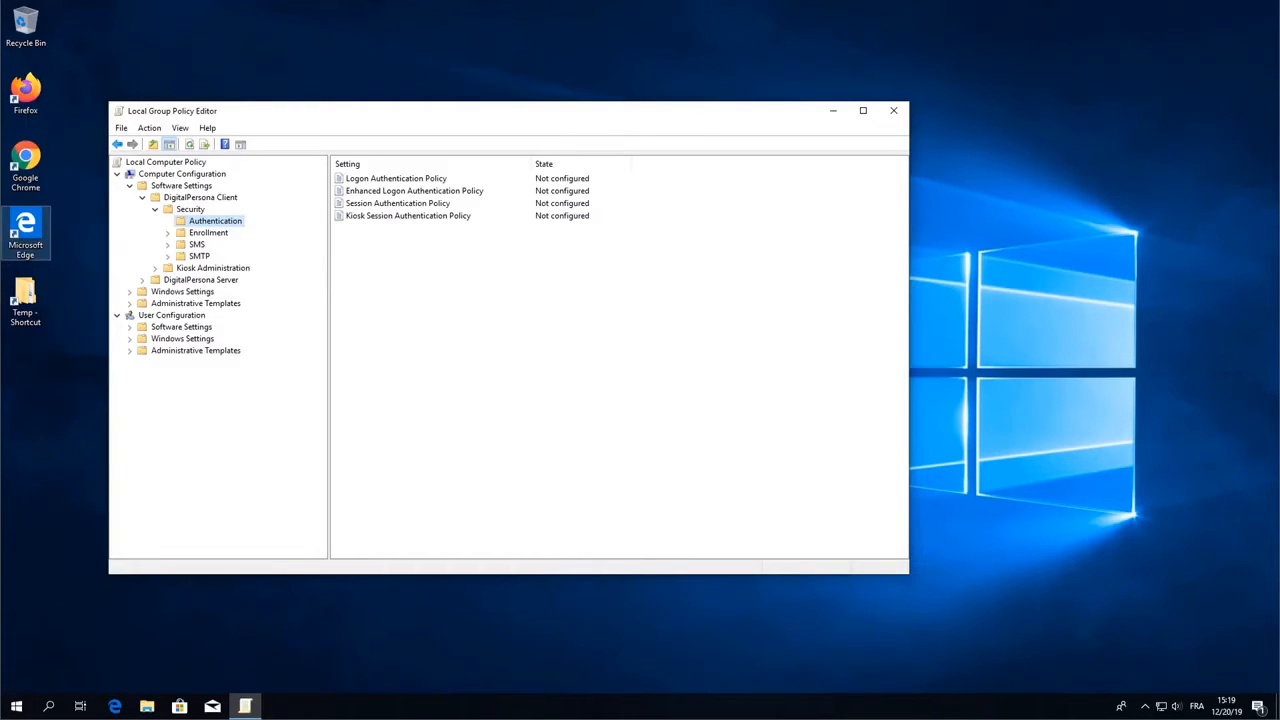
- Enable the Logon Authentication Policy and add Password as an allowed credential
double_click(393, 180)
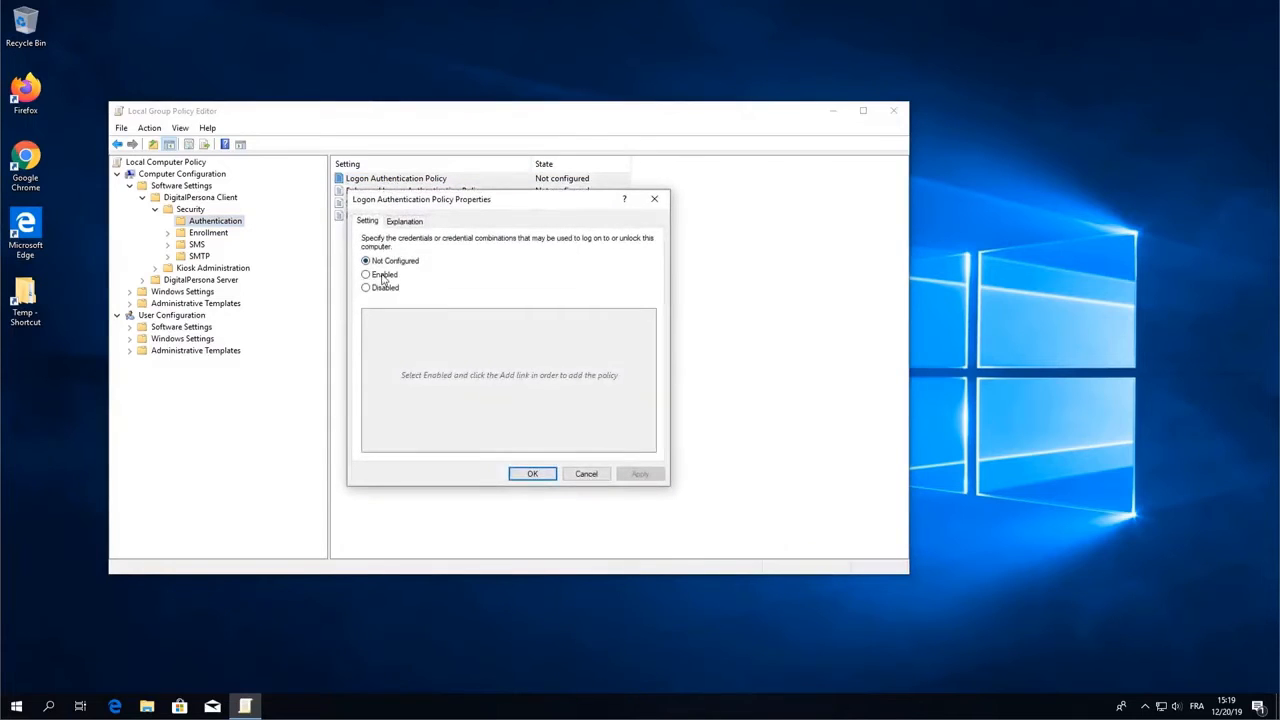
click(382, 276)
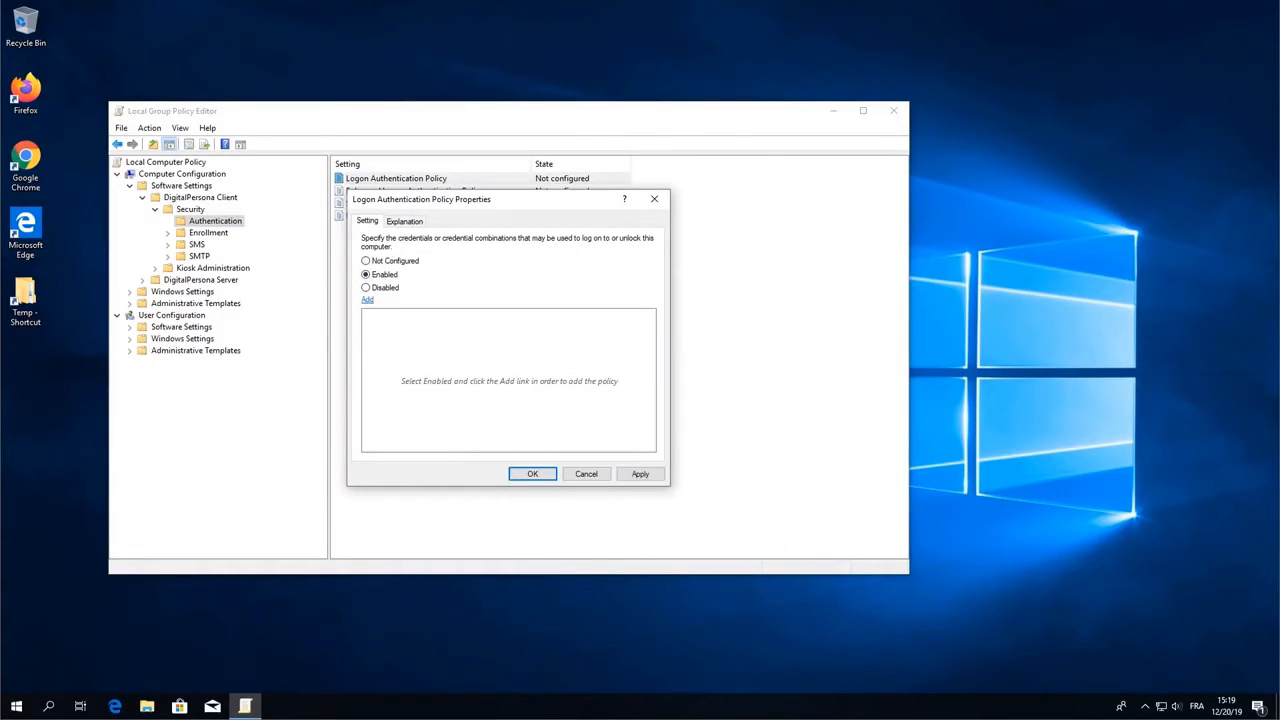
click(368, 302)
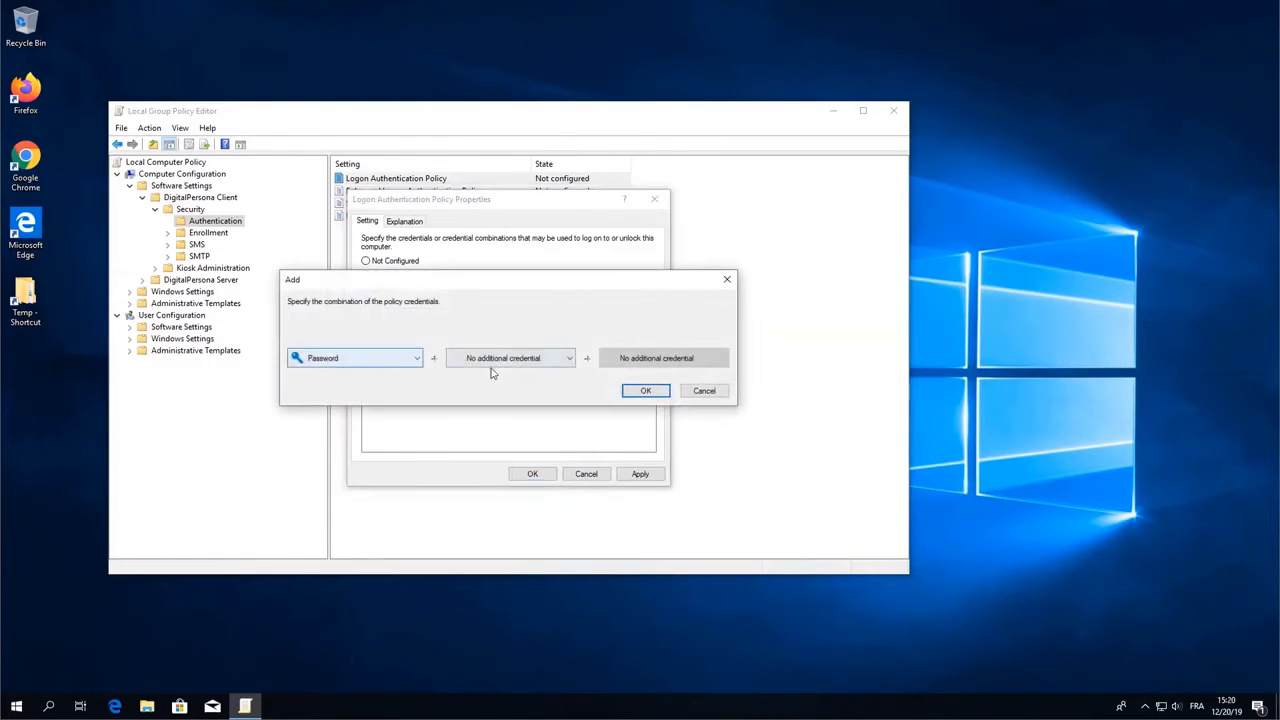
click(648, 391)
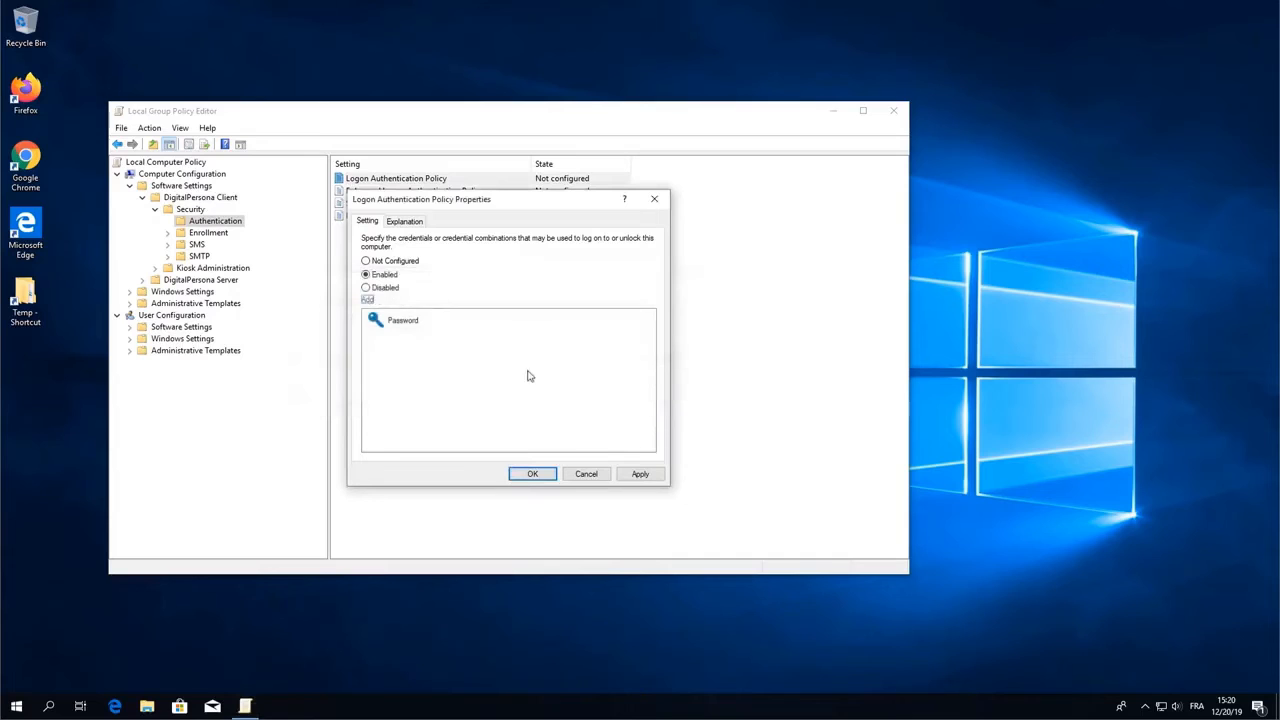
- Add Fingerprints with no additional credential, then apply and close the policy properties
click(368, 301)
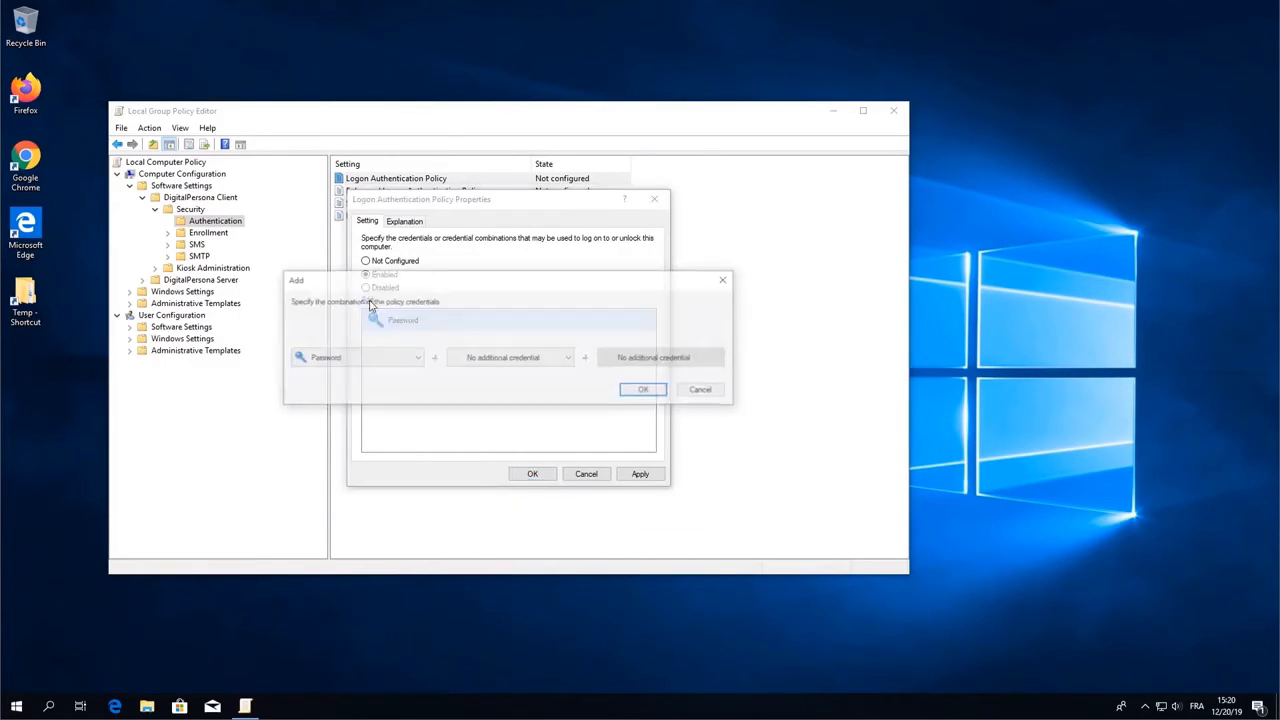
click(409, 358)
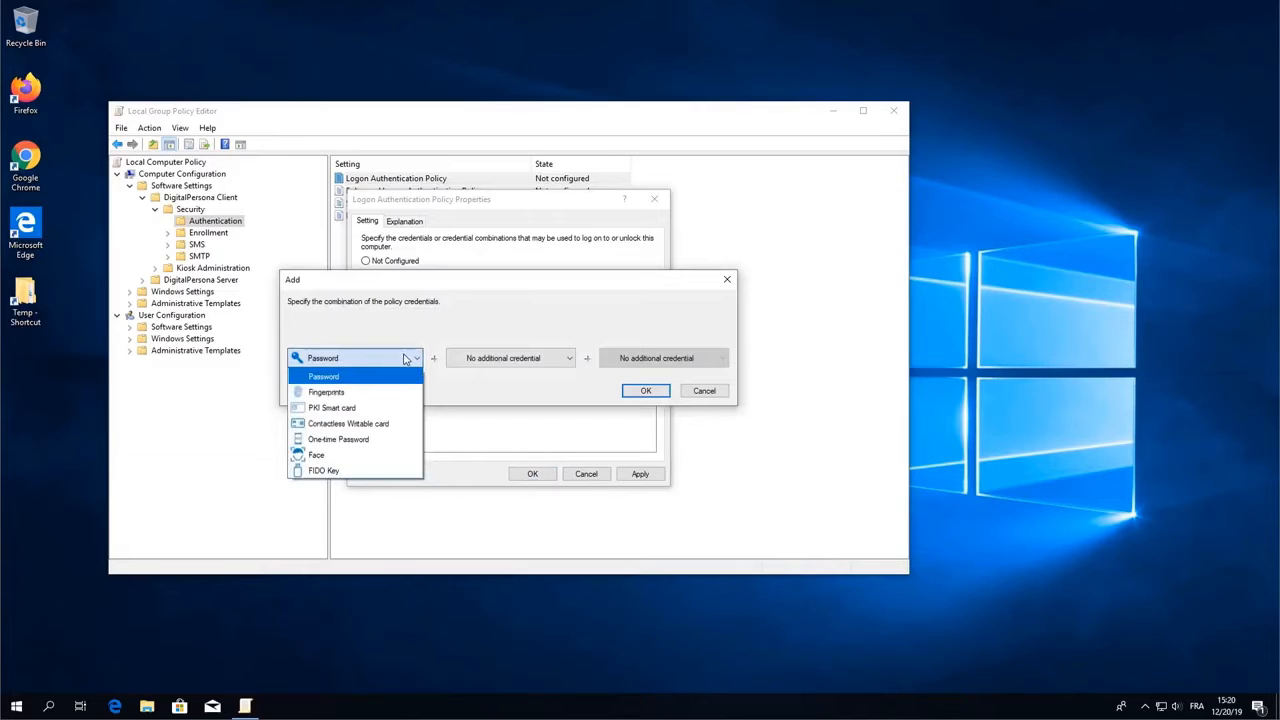
click(355, 393)
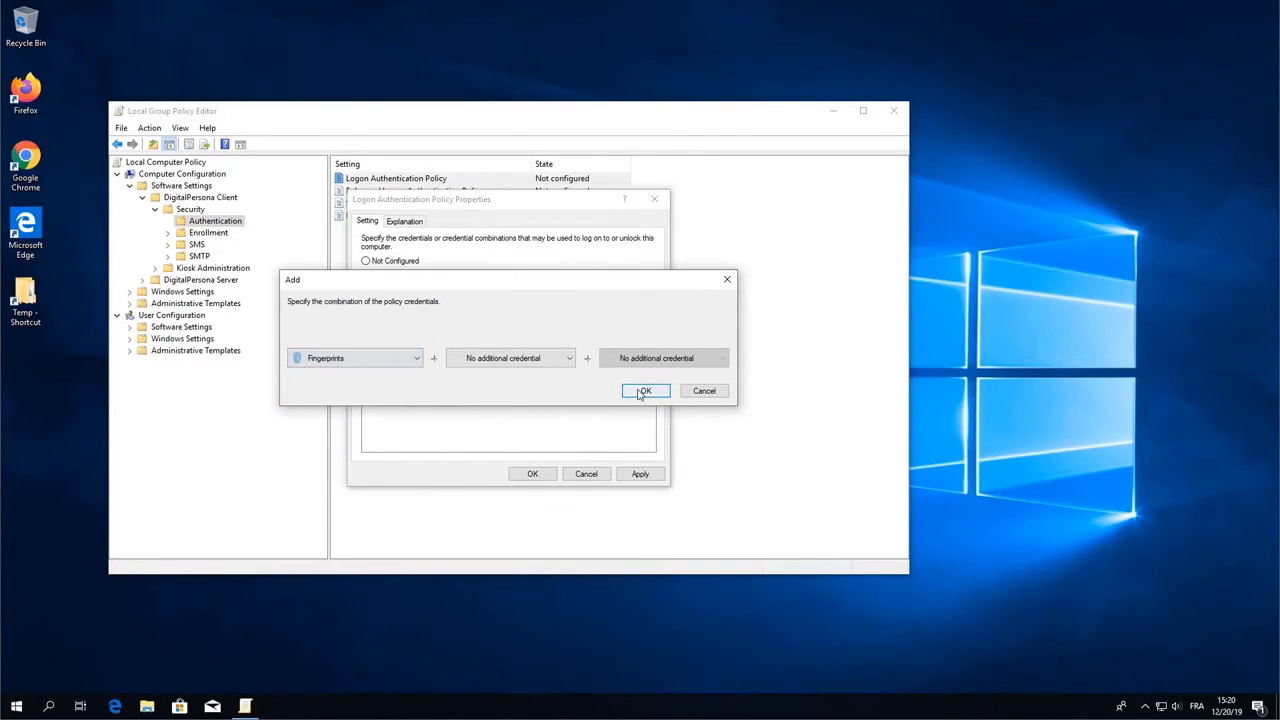
click(560, 360)
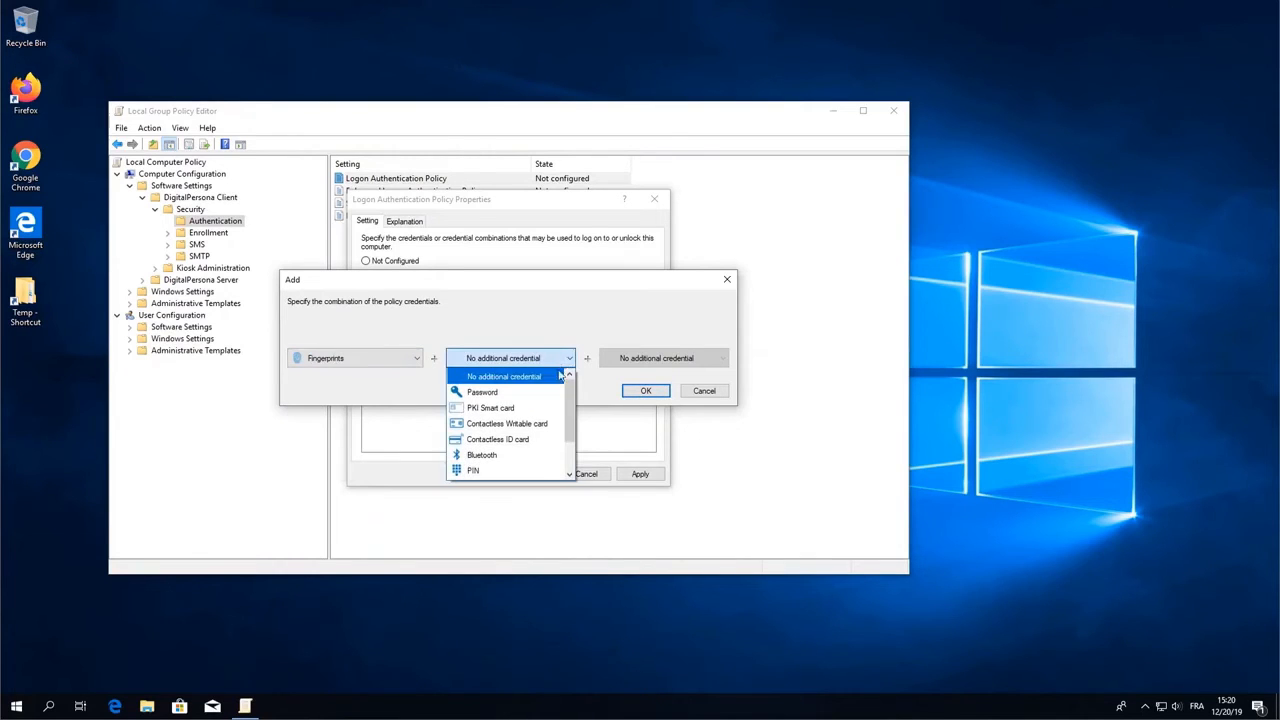
click(588, 340)
click(655, 395)
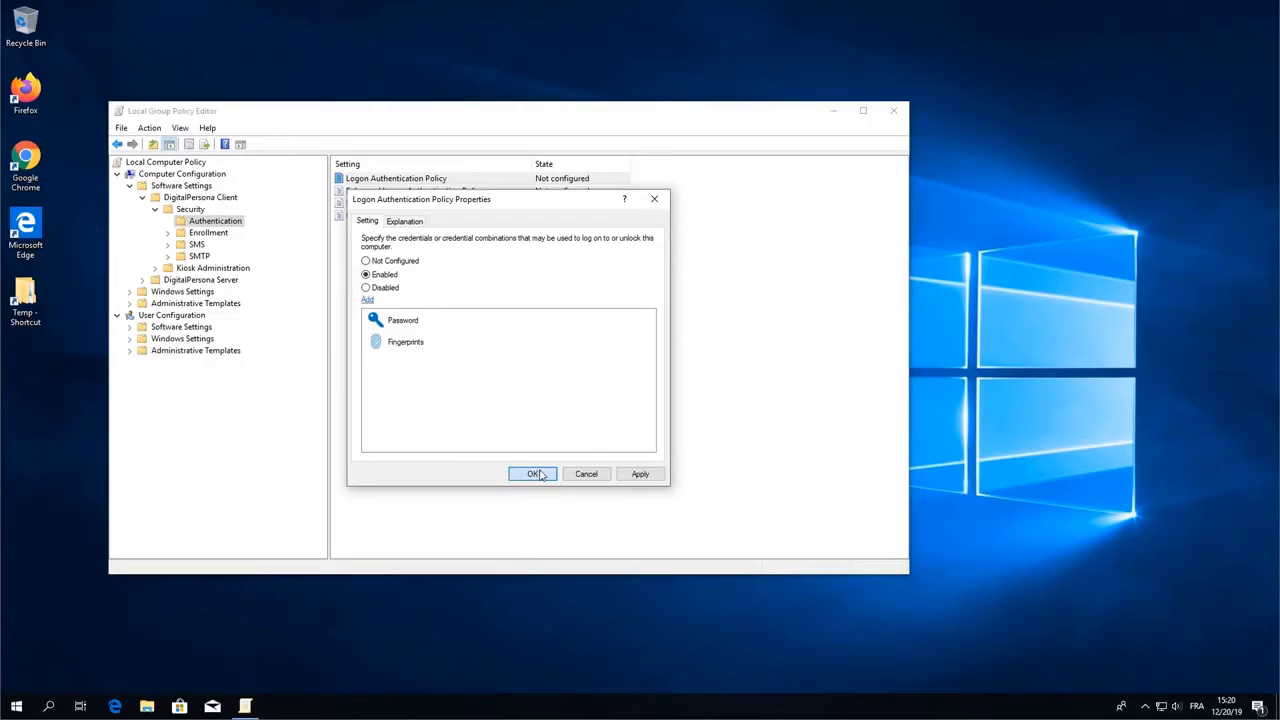
click(629, 476)
click(535, 476)
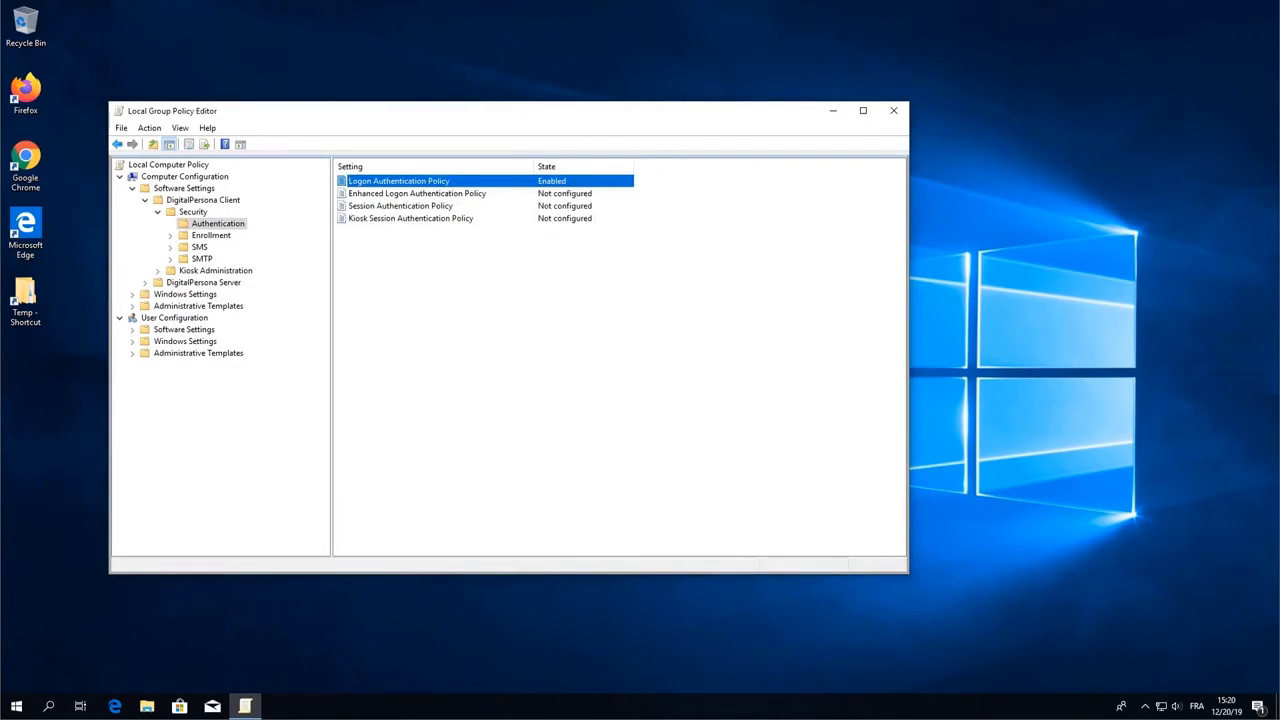
- Open the Enrollment Policy under Enrollment and set it to Enabled
click(213, 237)
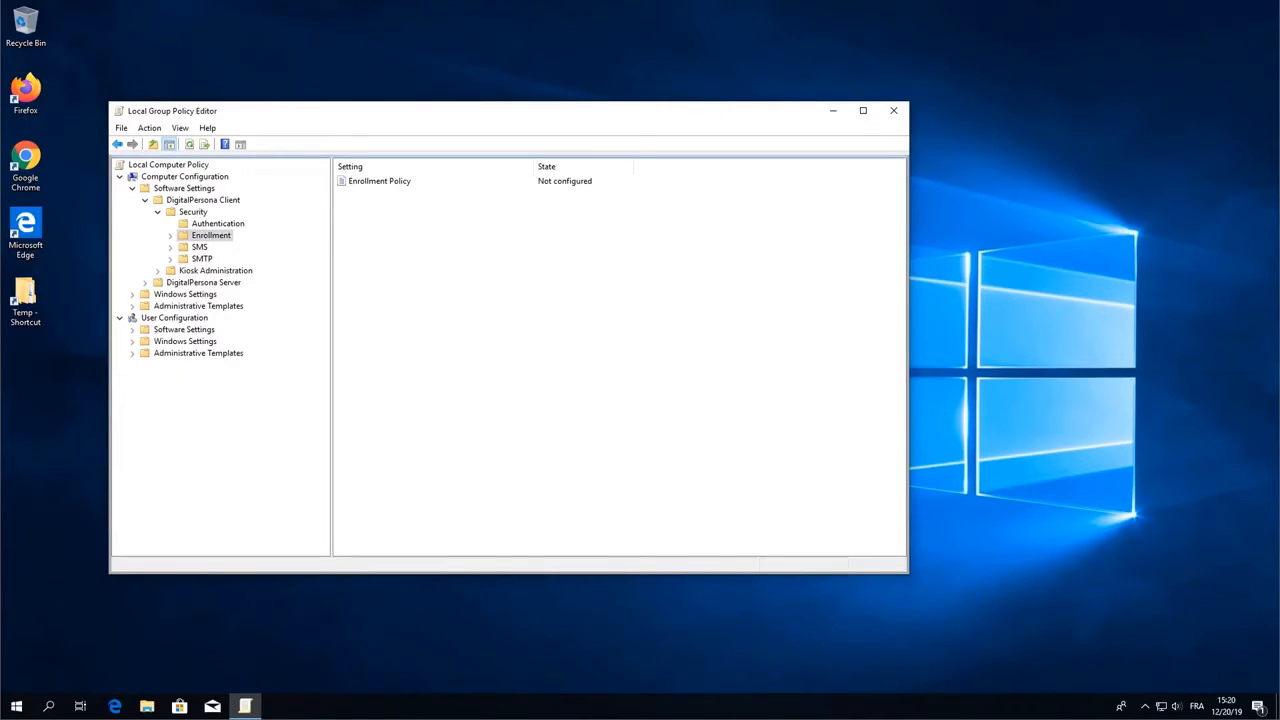
double_click(388, 183)
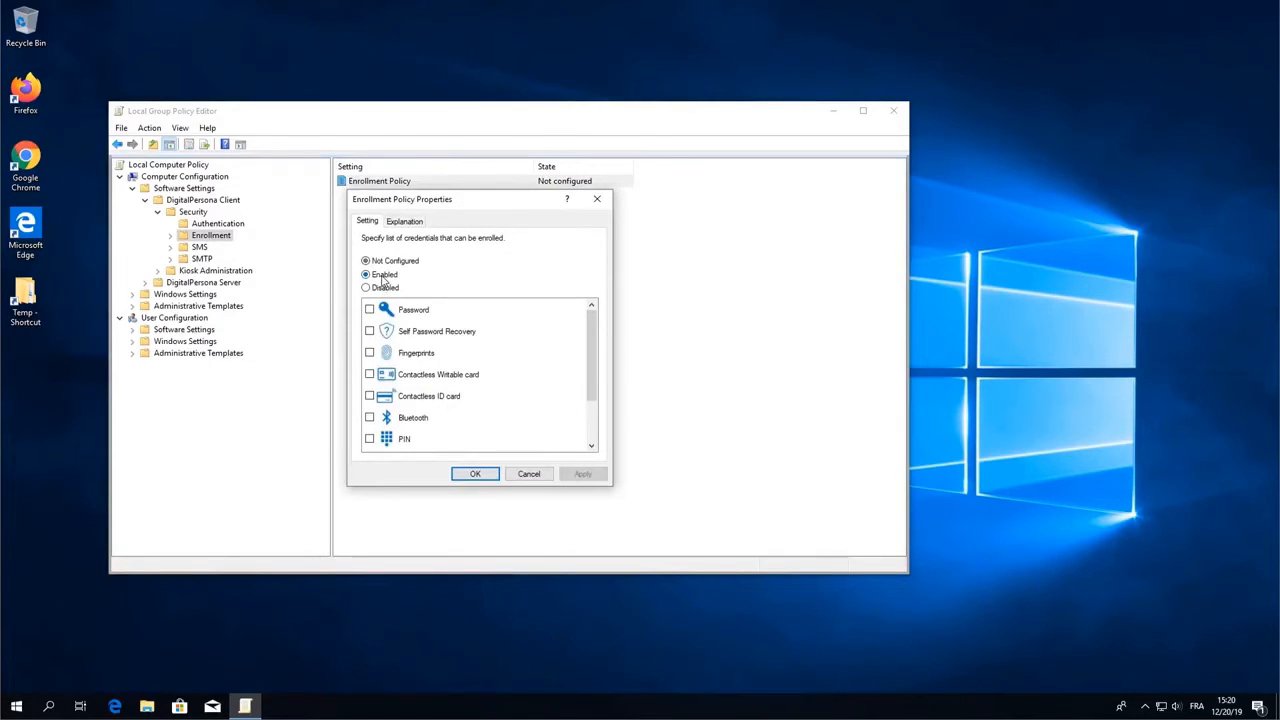
click(383, 276)
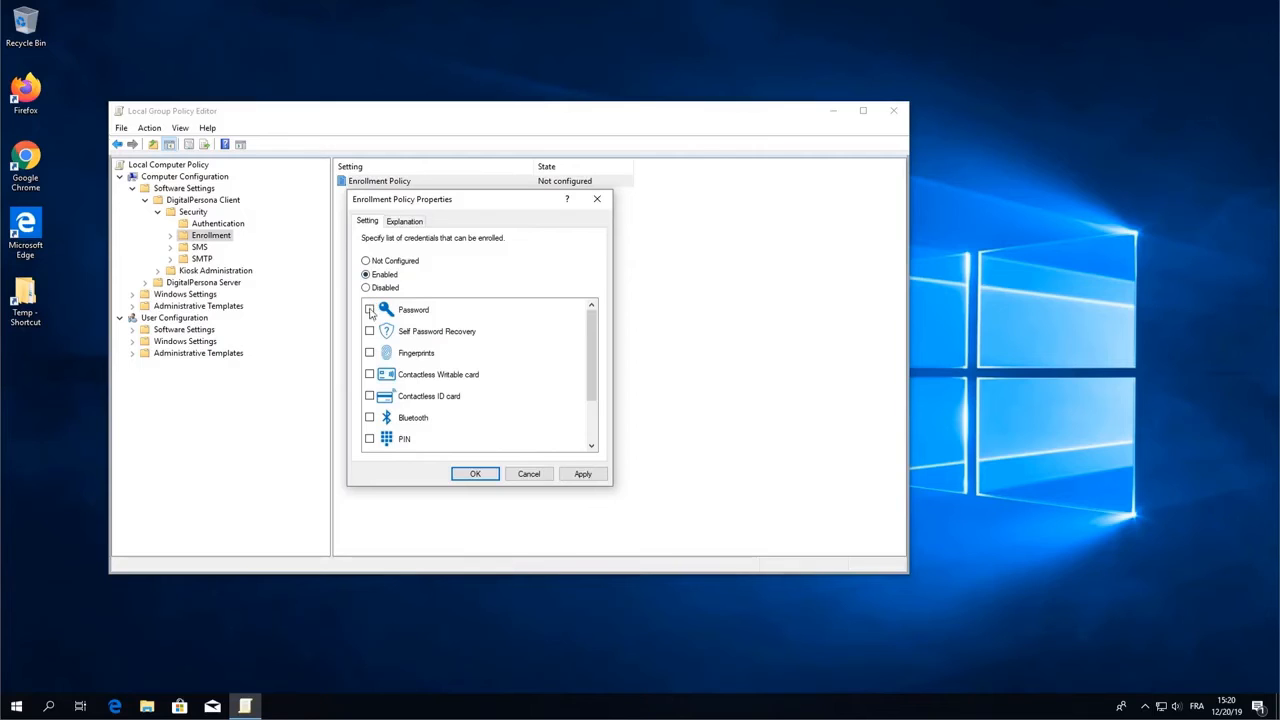
- Tick Password, Self Password Recovery, Fingerprints, contactless cards, PIN, One-time Password, Face and FIDO Key, then confirm
click(369, 331)
click(369, 353)
click(369, 374)
click(369, 396)
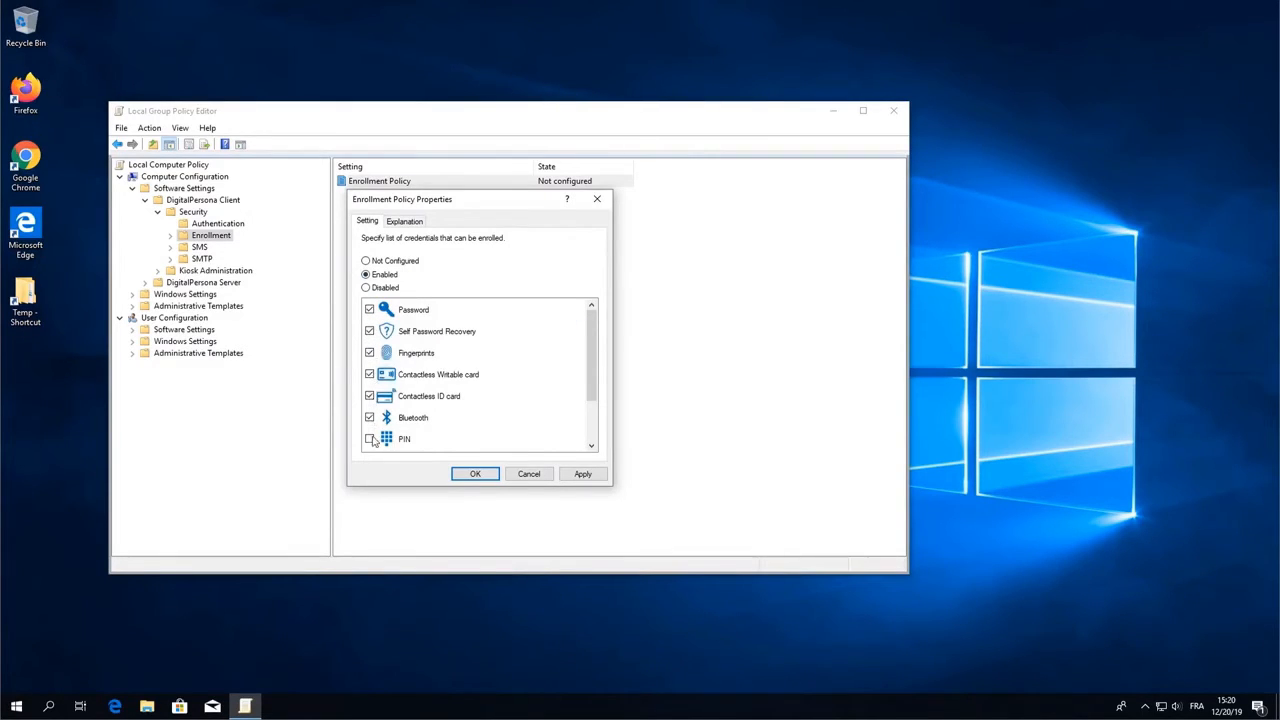
click(369, 439)
scroll(370, 440, down, 1)
click(369, 396)
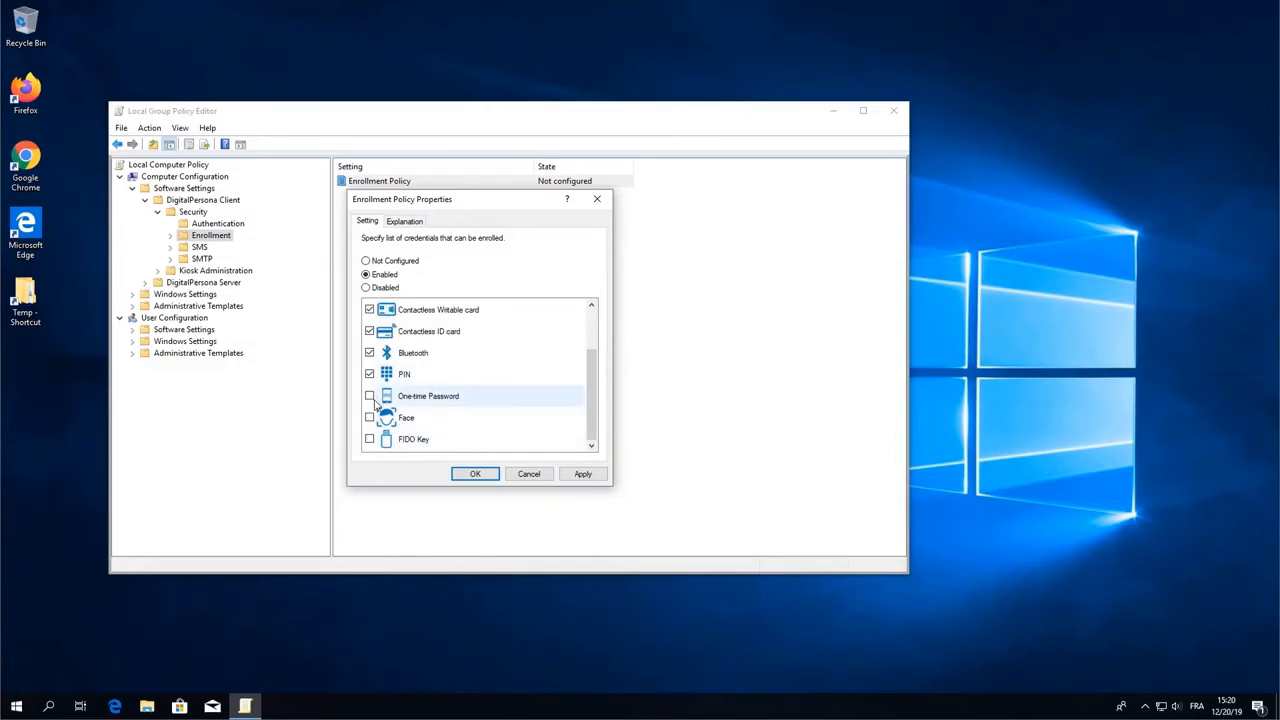
click(369, 417)
click(369, 439)
key(Return)
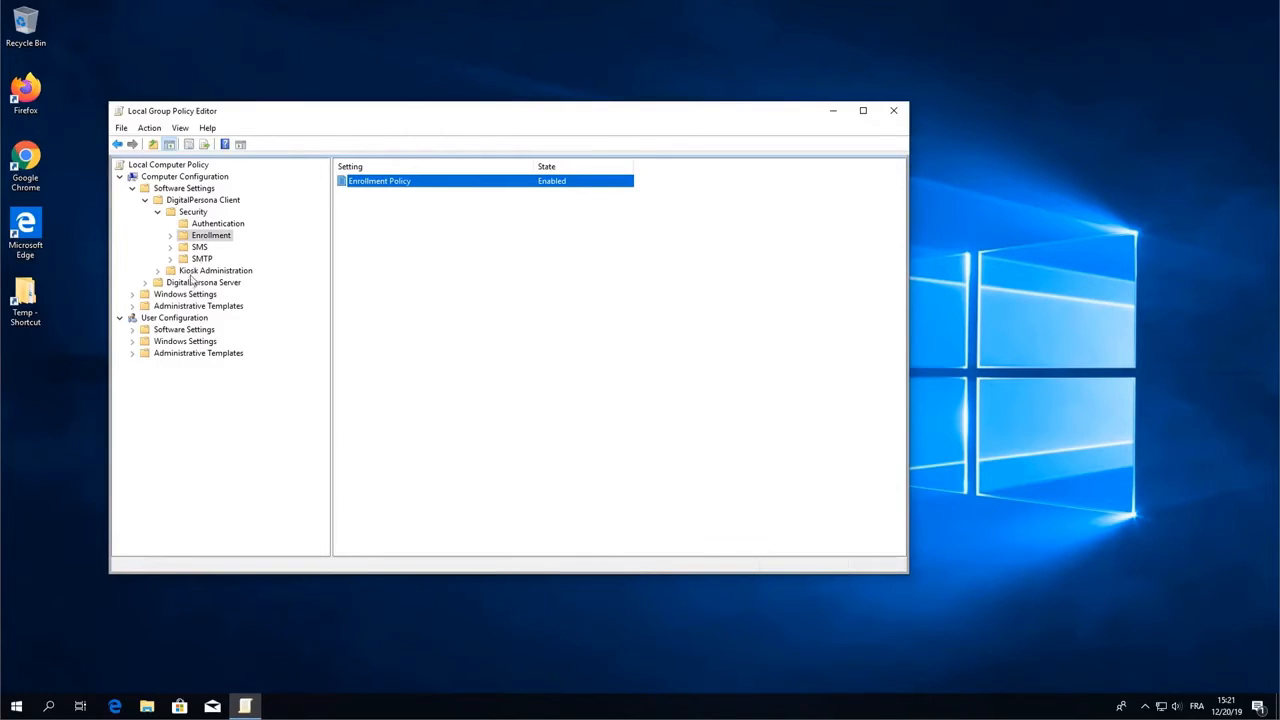
- Navigate to Administrative Templates > DigitalPersona (AD) > Workstations > Advanced in Computer Configuration
click(133, 307)
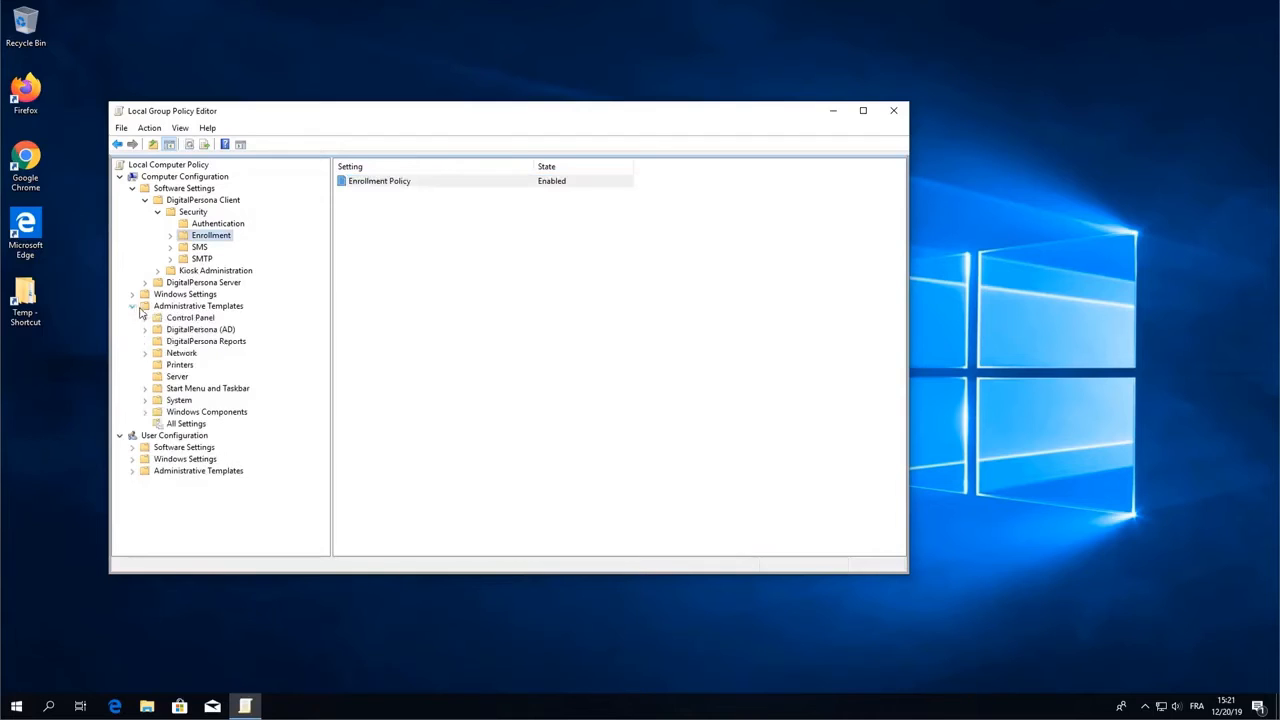
double_click(194, 330)
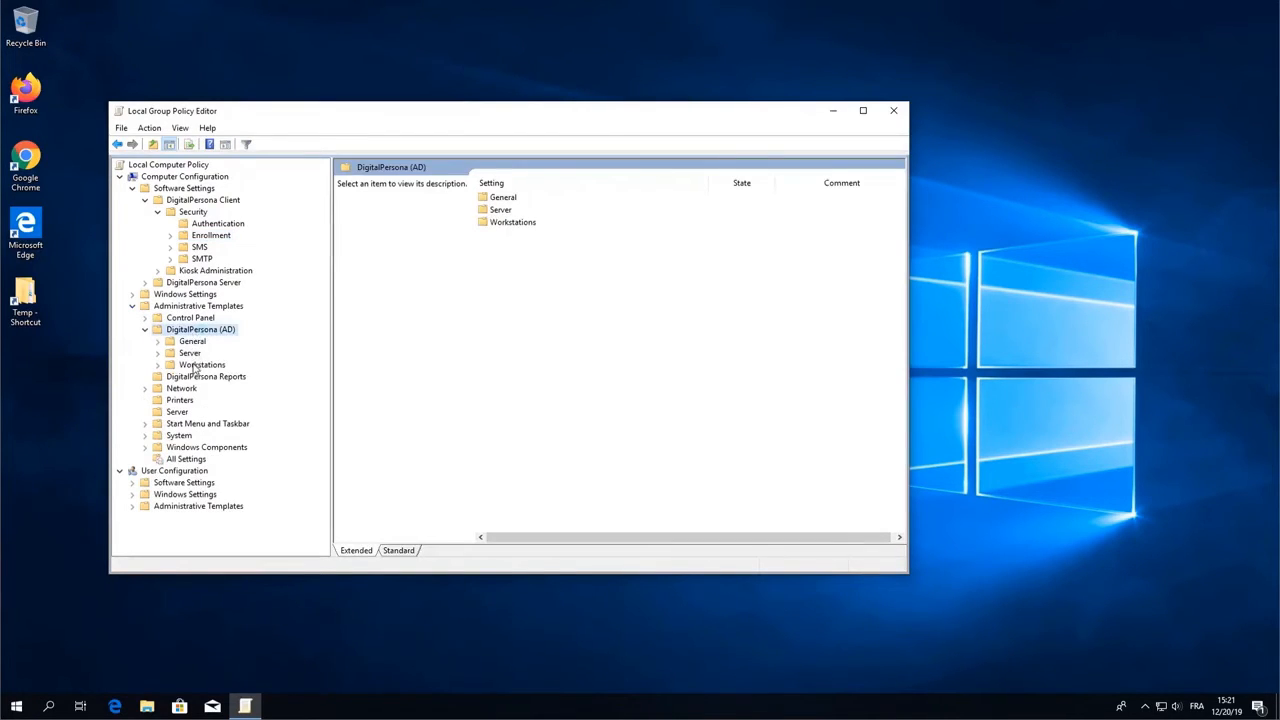
double_click(200, 366)
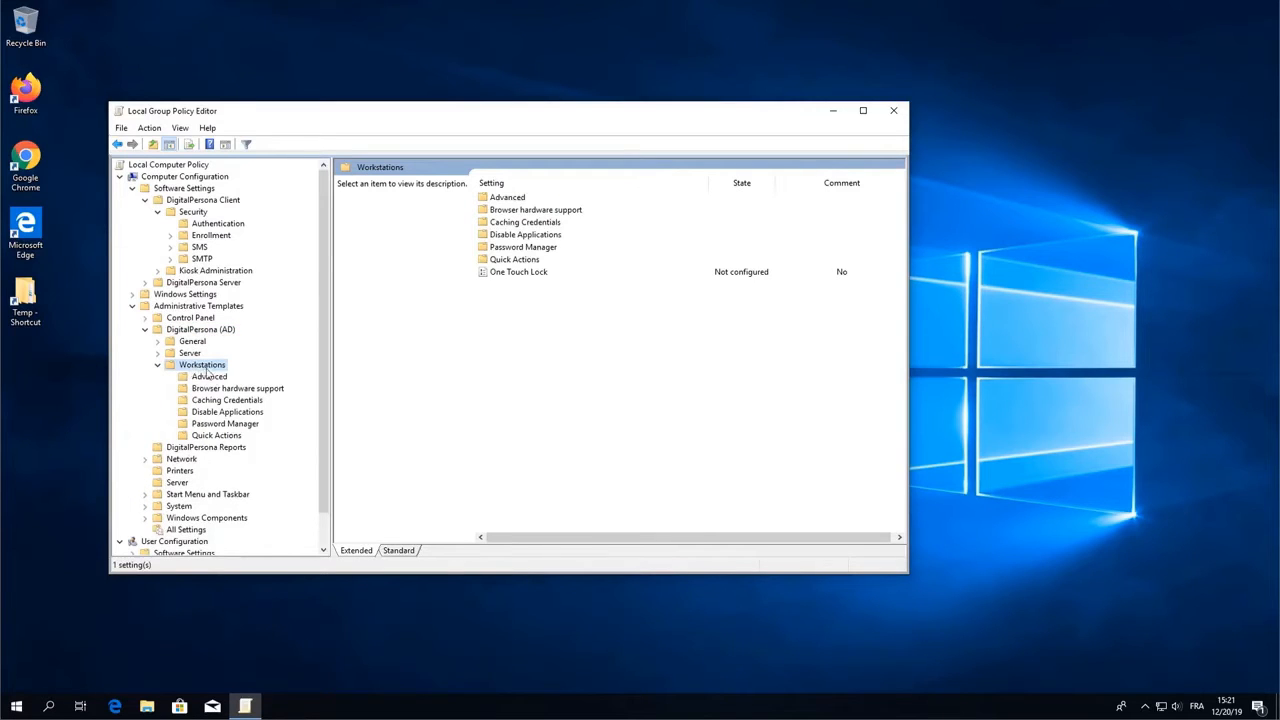
click(210, 377)
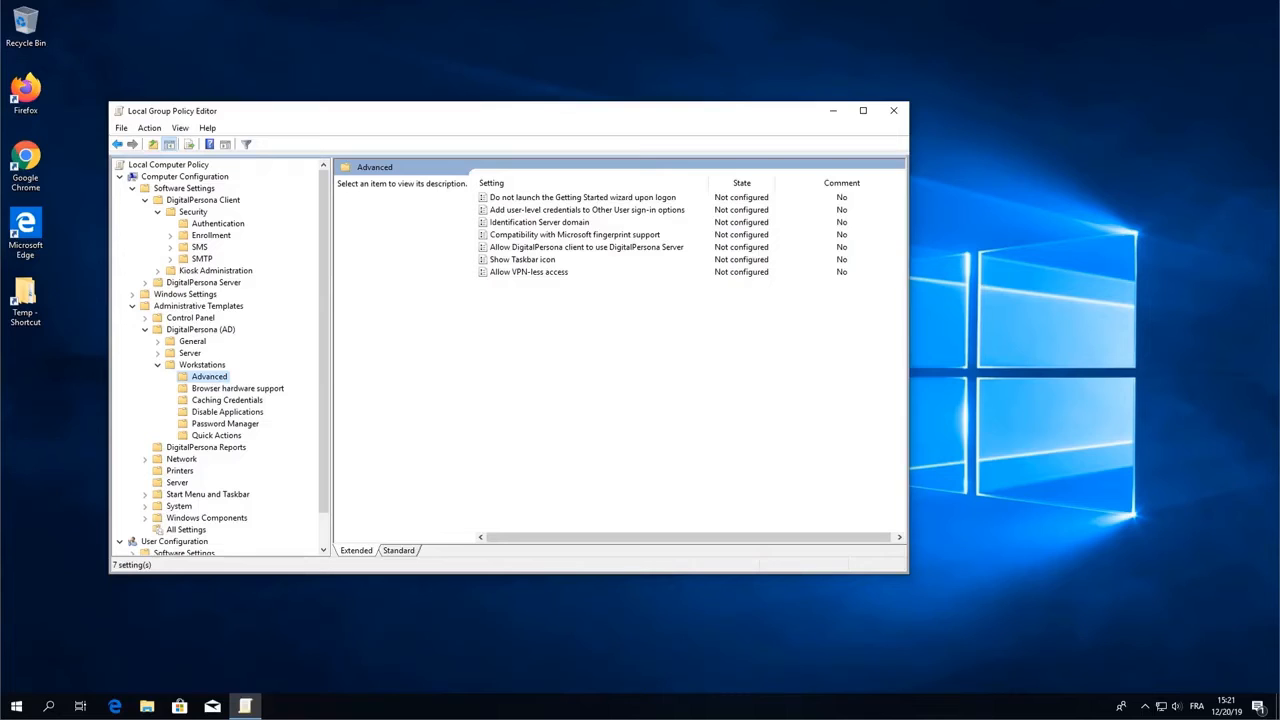
- Set the 'Allow DigitalPersona client to use DigitalPersona Server' policy to Disabled and apply it
click(561, 250)
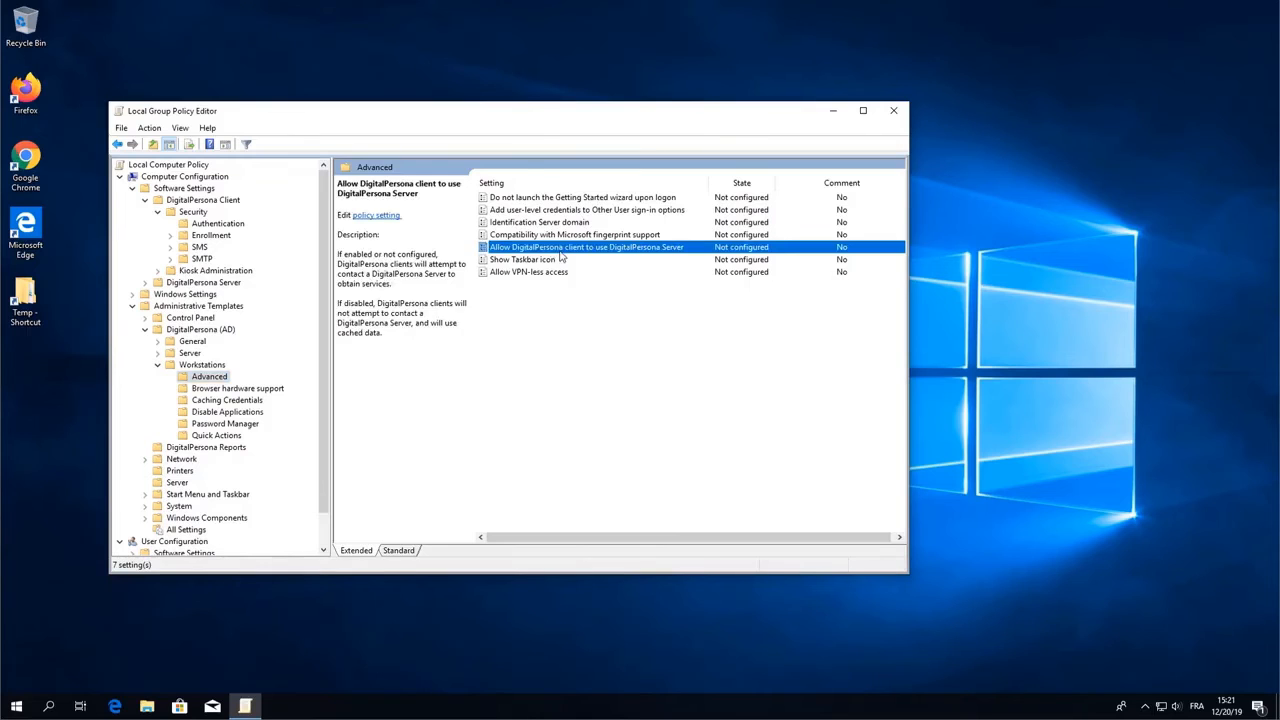
double_click(561, 250)
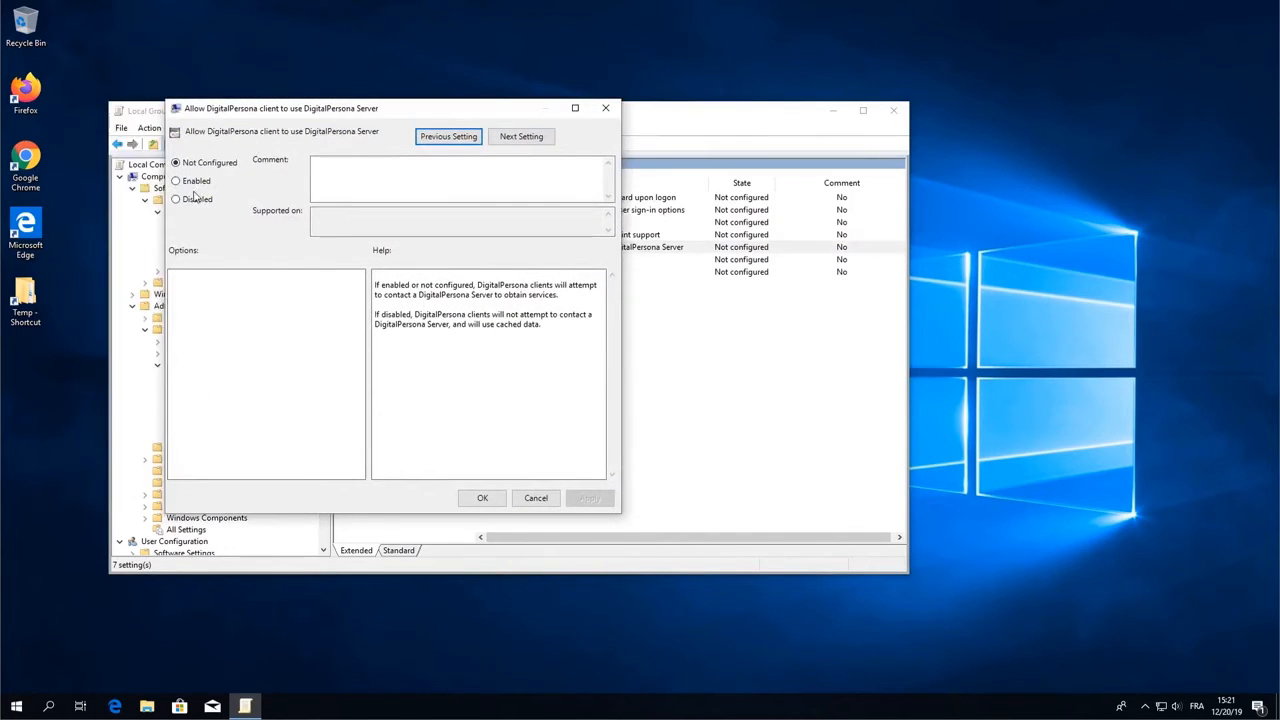
click(177, 199)
click(588, 497)
click(484, 498)
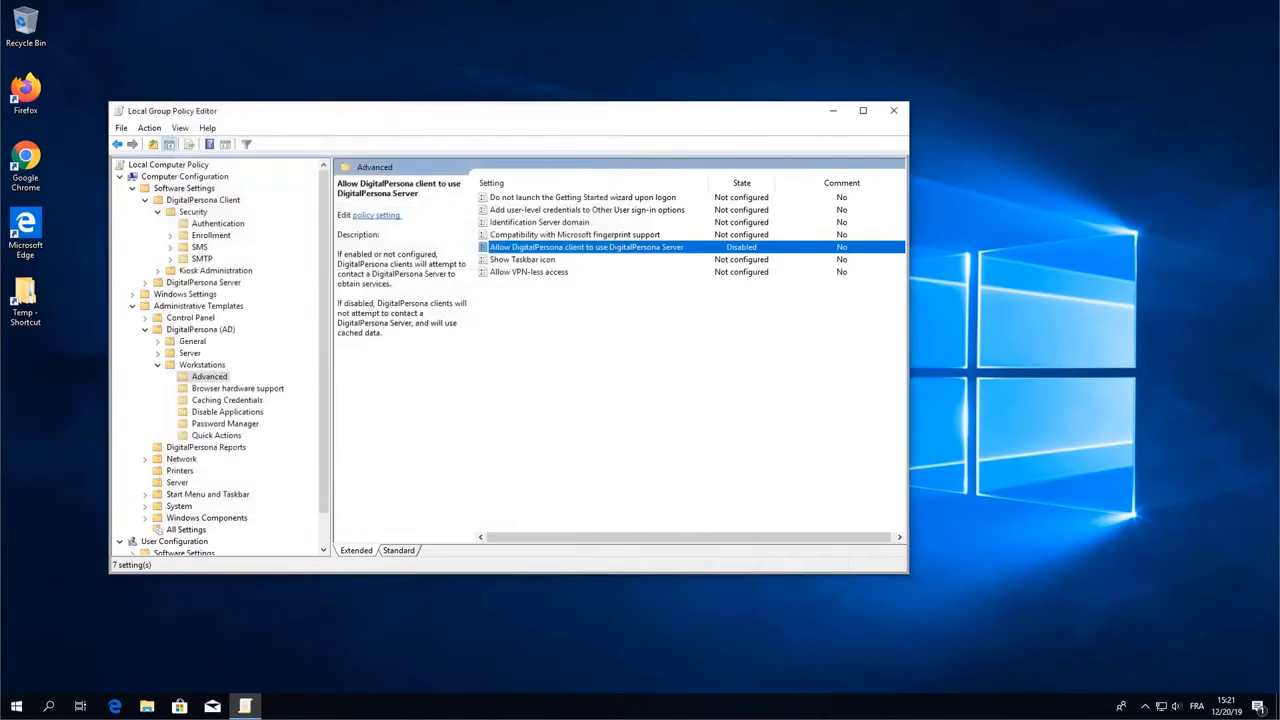